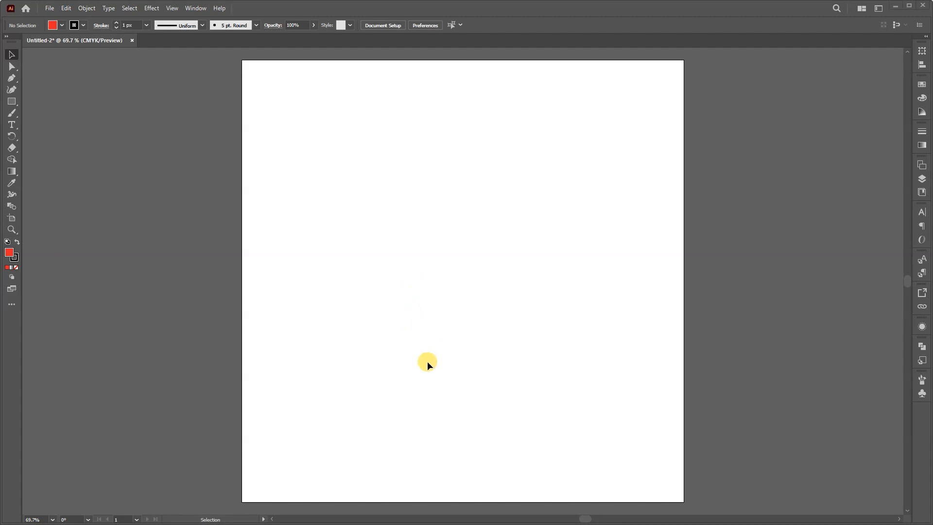
Find the "cube" image in the 9- ICONS folder, place it as a linked file in the middle of the artboard and select it
left_click(48, 8)
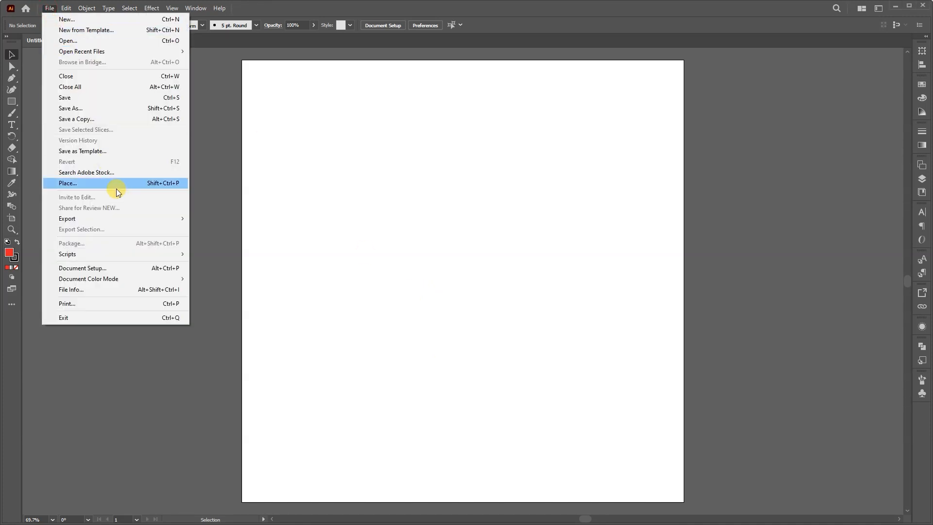
left_click(80, 183)
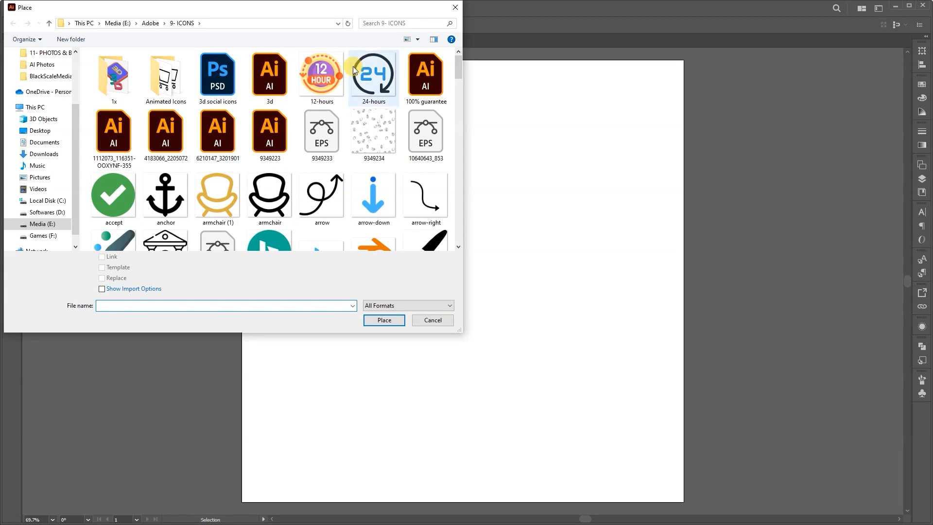
left_click(408, 23)
type("c")
type("ur")
key("BackSpace")
type("be")
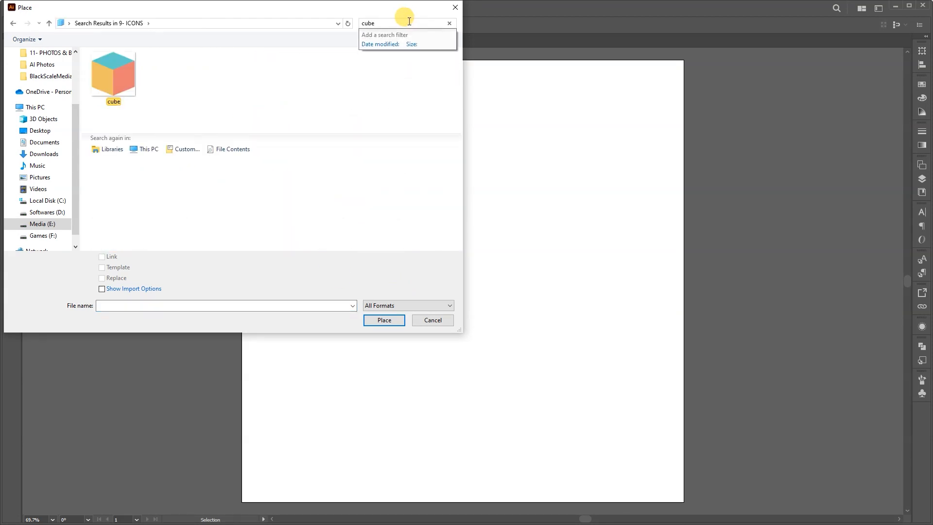
left_click(121, 70)
left_click(387, 321)
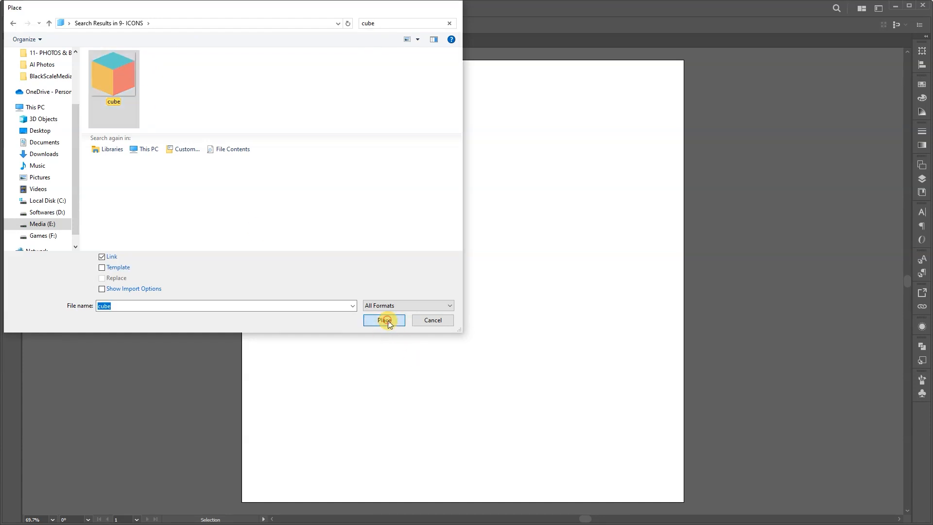
left_click(394, 201)
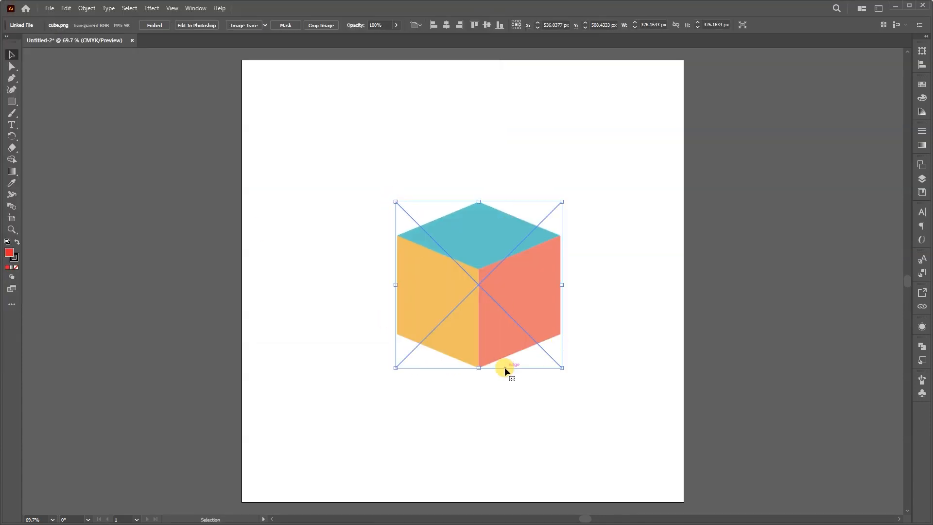
left_click(471, 422)
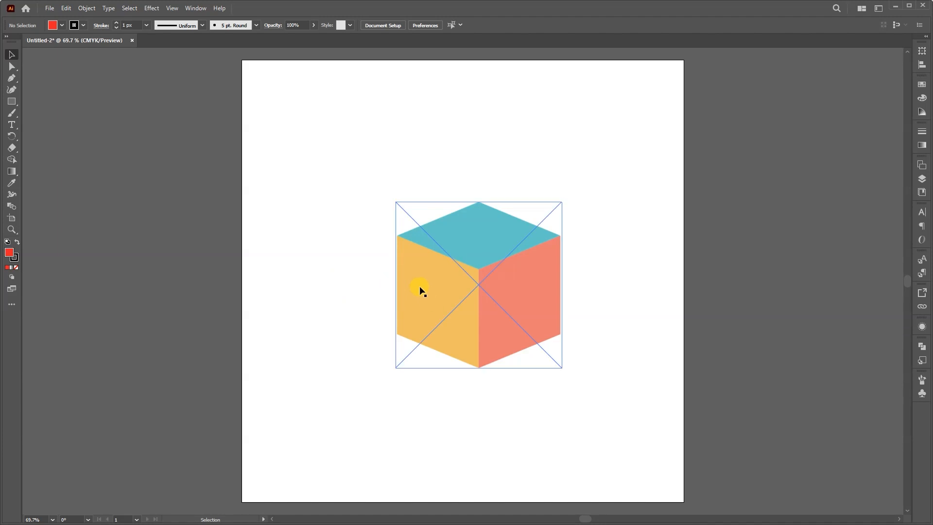
left_click(430, 292)
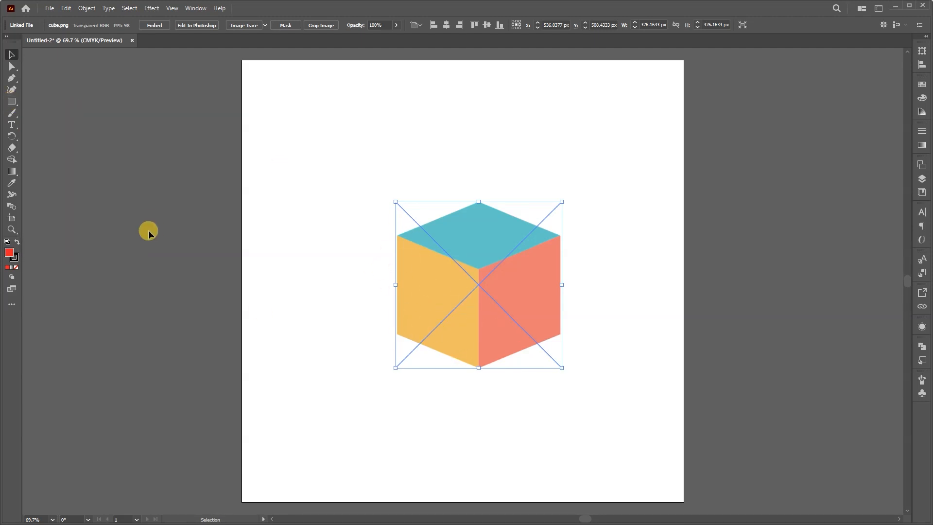
Draw a red rectangle about 235 by 222 px and align its upper-left corner with the cube's yellow face
left_click(13, 102)
mouse_move(376, 359)
left_mouse_down()
mouse_move(468, 454)
mouse_move(481, 457)
left_mouse_up()
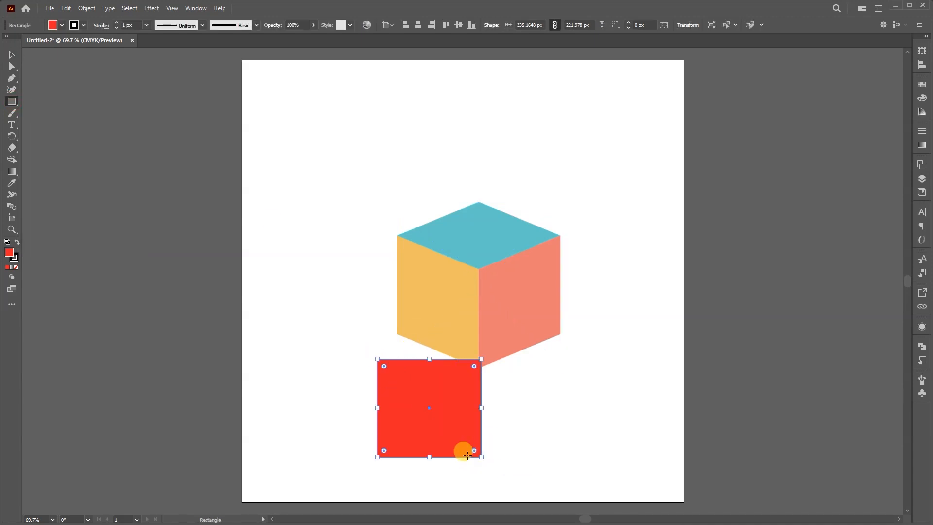
key("v")
left_click_drag(418, 425, 442, 370)
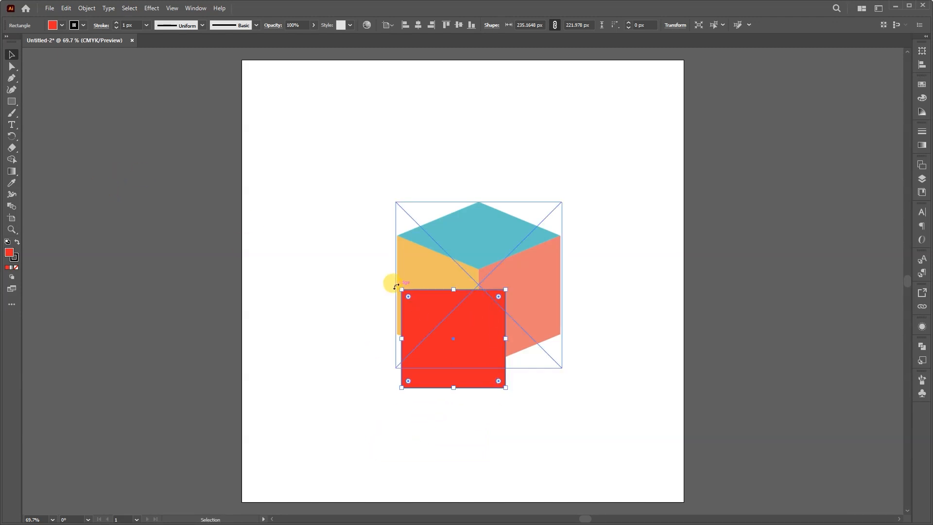
left_click_drag(418, 328, 422, 278)
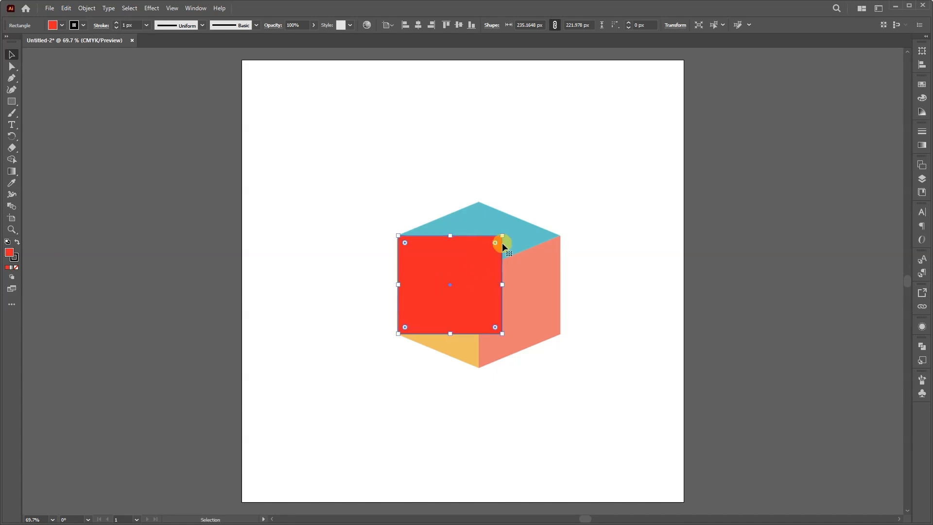
Reshape the red rectangle's corners to match the slanted yellow face, and move the shape down and left off that face
left_click_drag(502, 235, 498, 254)
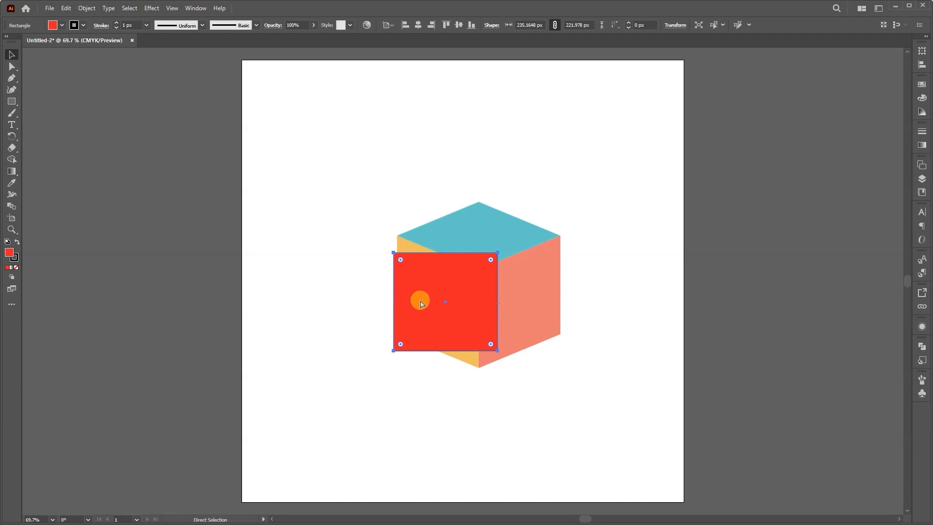
key("ctrl+z")
key("a")
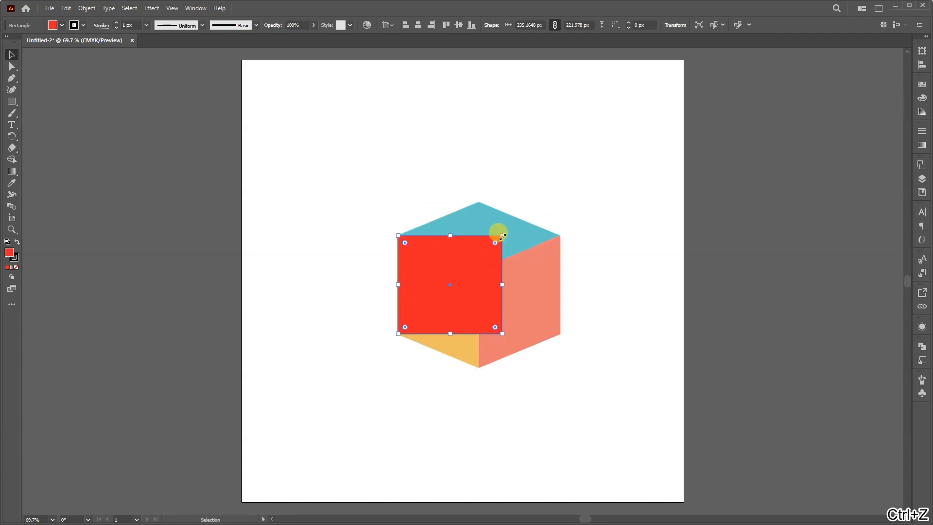
left_click_drag(502, 236, 479, 269)
left_click_drag(503, 334, 479, 367)
left_click_drag(398, 334, 449, 368)
left_click(430, 395)
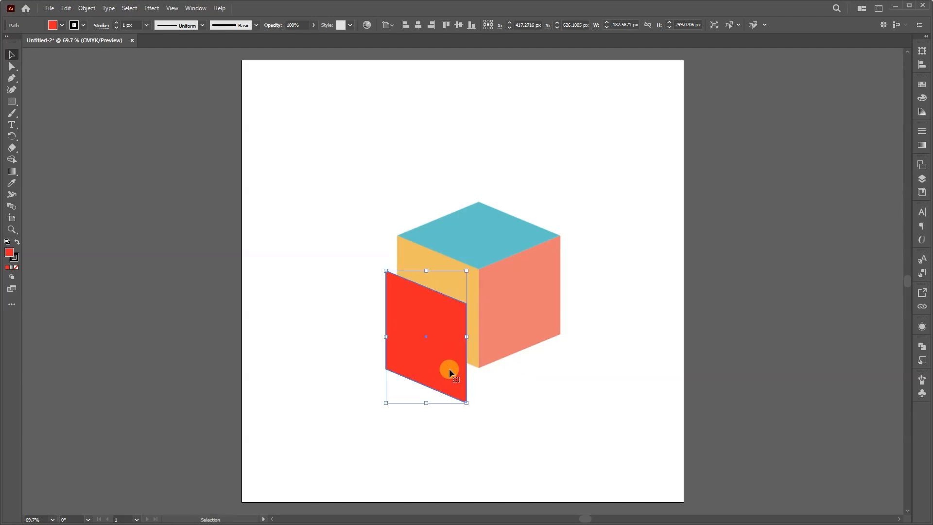
left_click(501, 384)
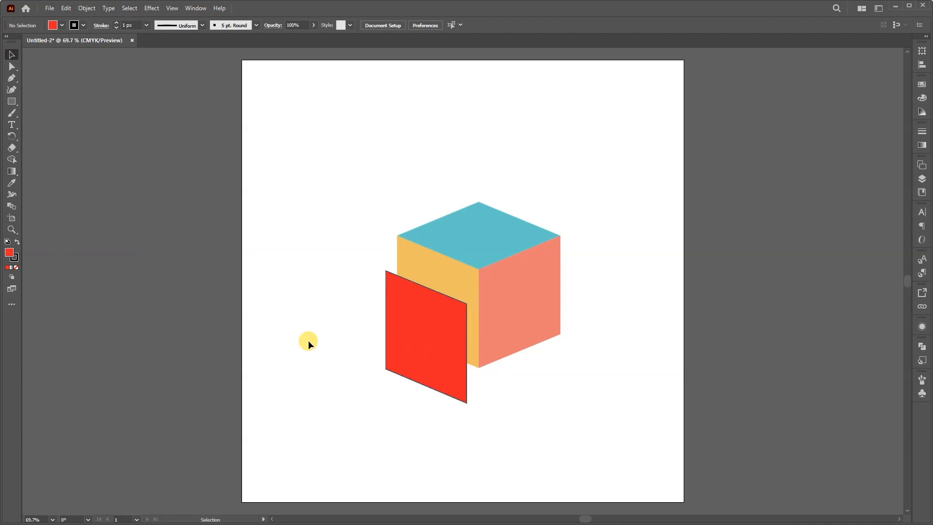
Create an area text block of placeholder text above and left of the cube, and set its font size to 19 px
left_click(12, 124)
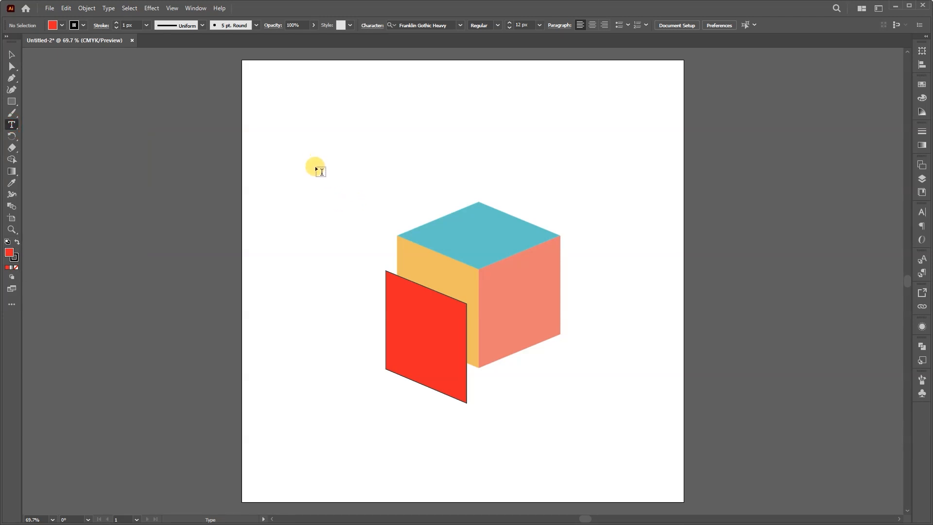
left_click_drag(291, 135, 427, 261)
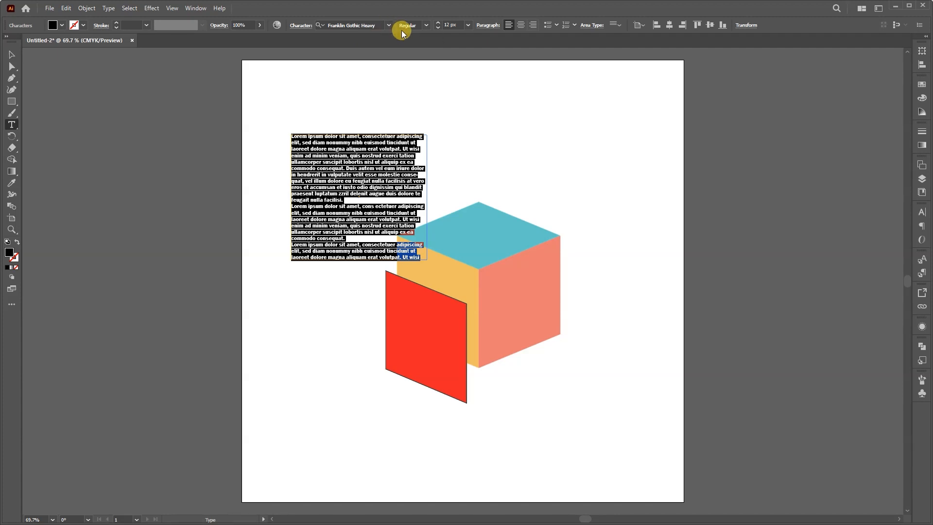
left_click(438, 23)
left_click(438, 22)
left_click(438, 22)
left_click(438, 22)
left_click(438, 23)
left_click(438, 23)
left_click(438, 22)
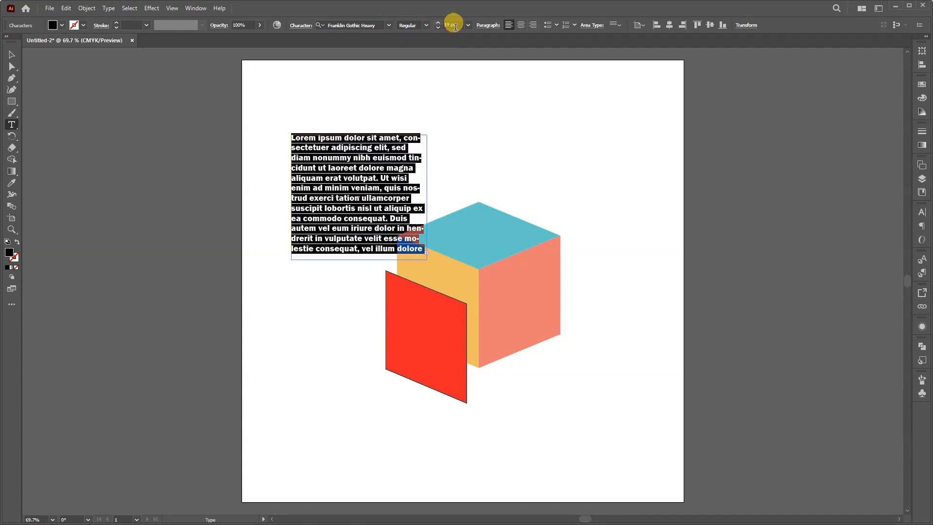
Justify all lines of the placeholder paragraph and finish editing the text
left_click(489, 25)
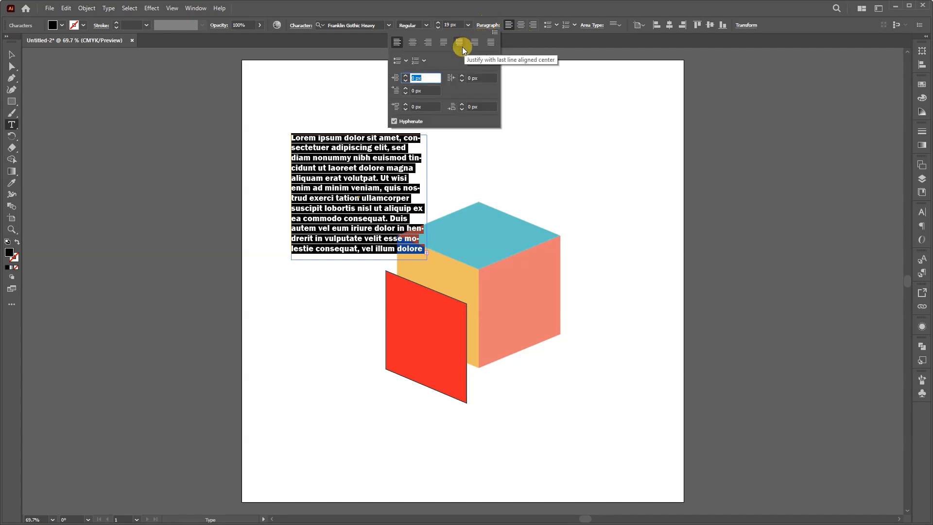
left_click(491, 43)
left_click(479, 162)
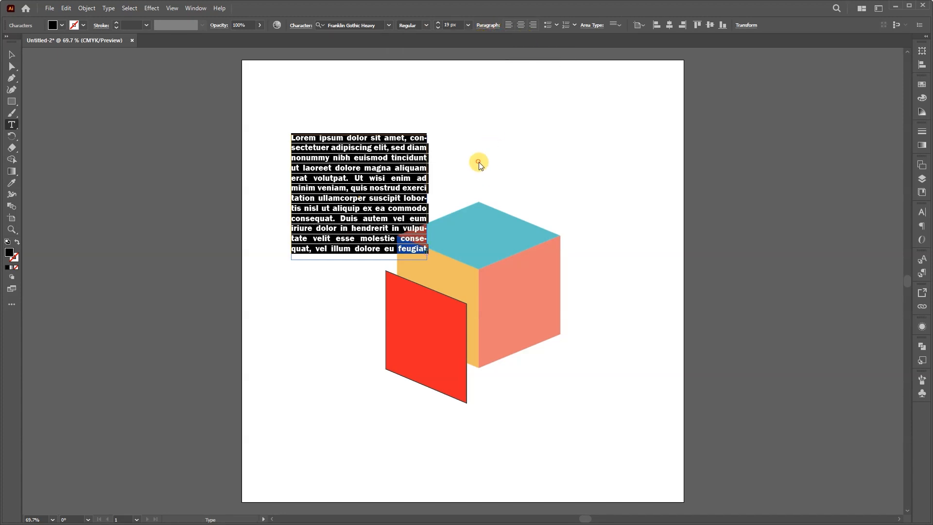
left_click(504, 152)
key("v")
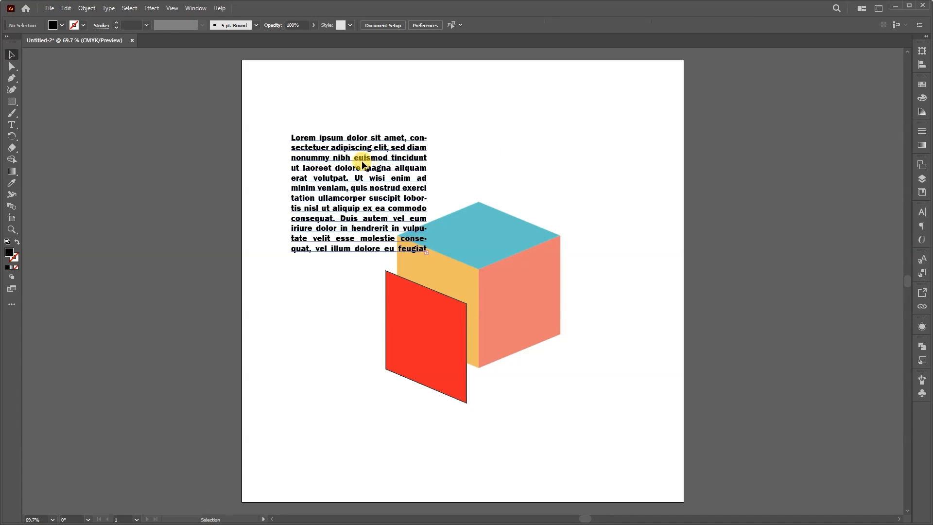
Move the text block over the red shape and enlarge it until it covers the whole shape
left_click_drag(364, 165, 412, 304)
left_click_drag(480, 392, 495, 407)
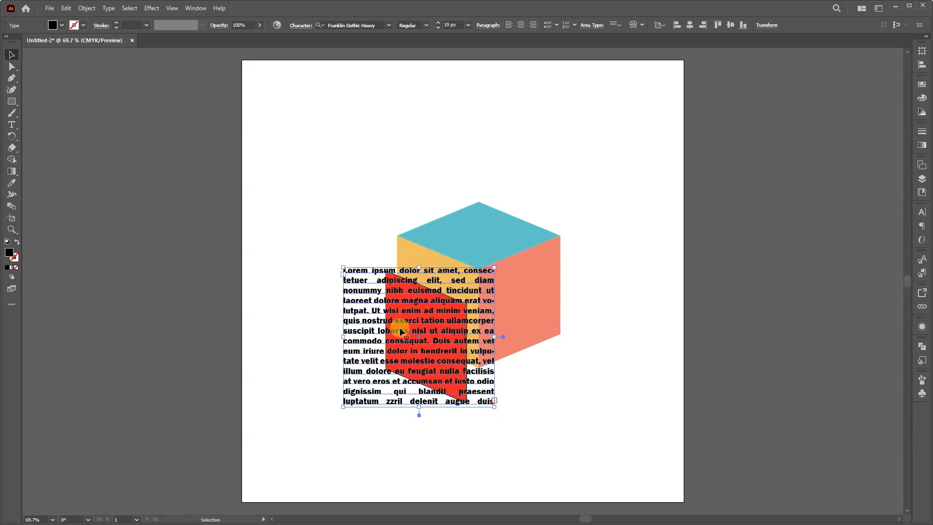
left_click(513, 416)
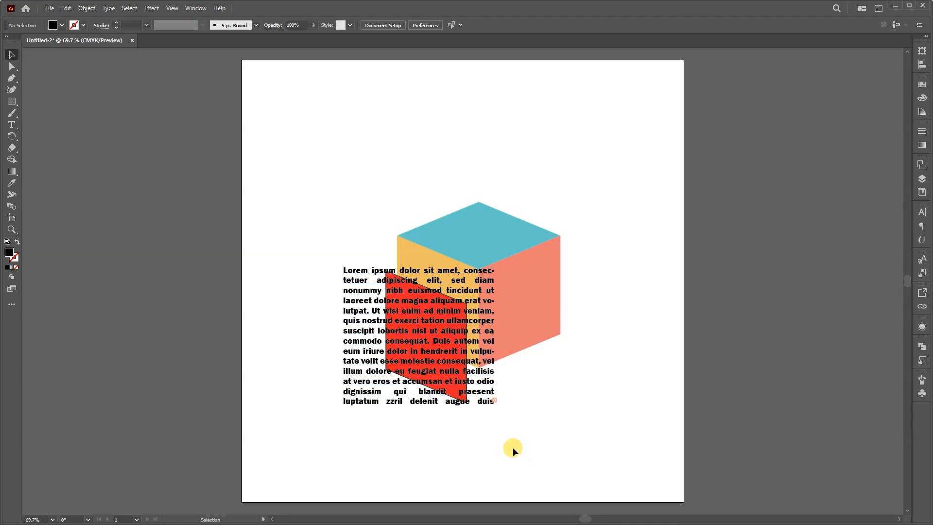
Intersect the text block and the red shape with Pathfinder as an editable compound shape
left_click_drag(514, 438, 430, 381)
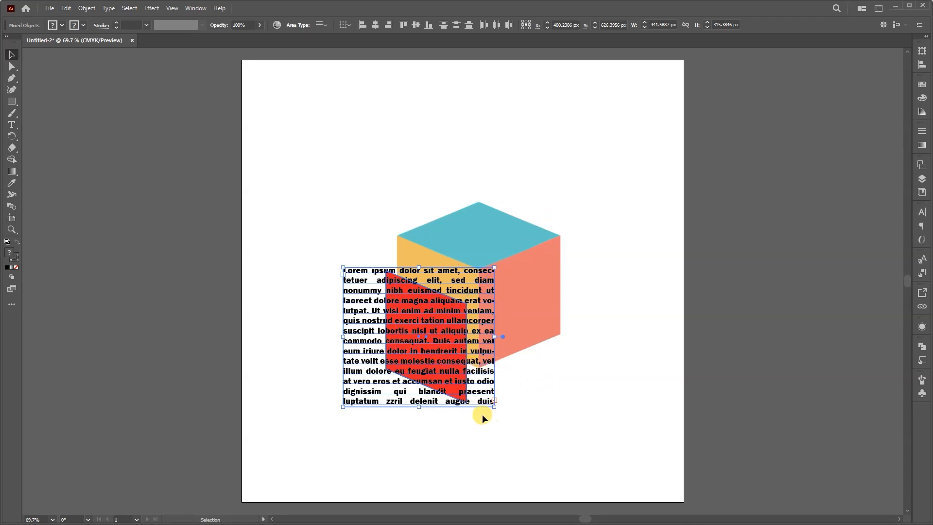
left_click(922, 347)
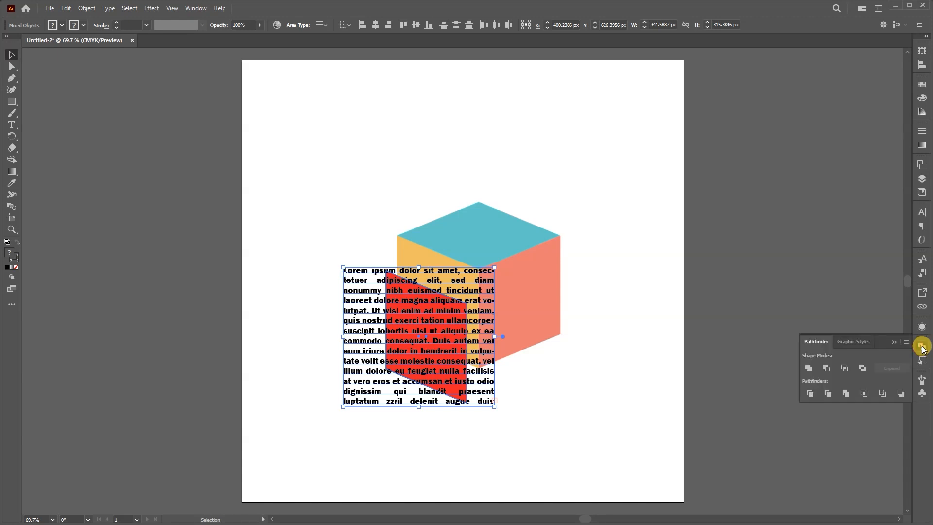
left_click(846, 369)
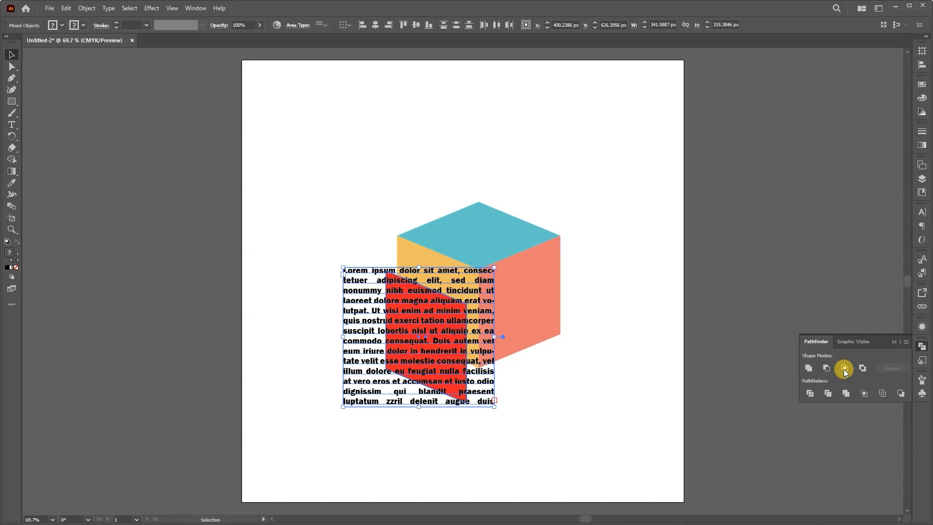
left_click(528, 392)
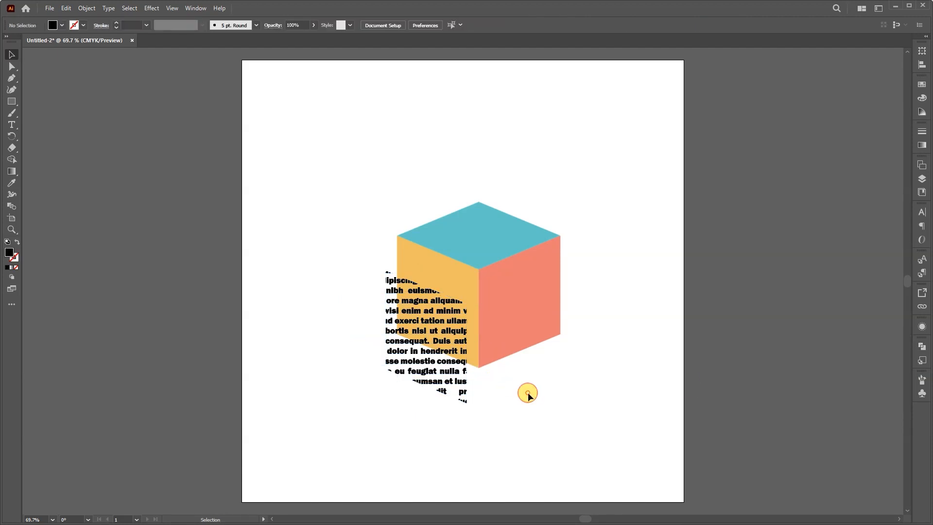
Edit the text inside the compound shape by inserting "fdfd" after "nisl", and leave isolation mode
double_click(423, 335)
double_click(422, 334)
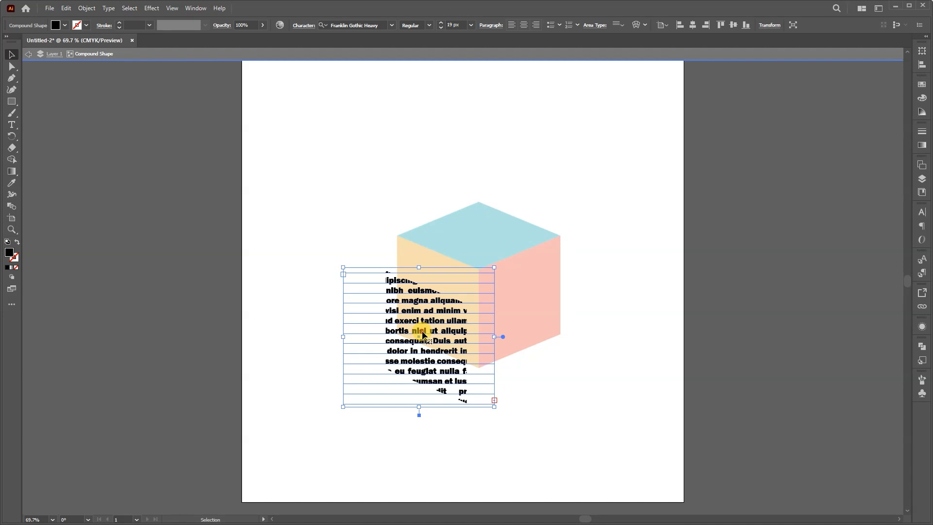
key("ctrl+a")
left_click(426, 333)
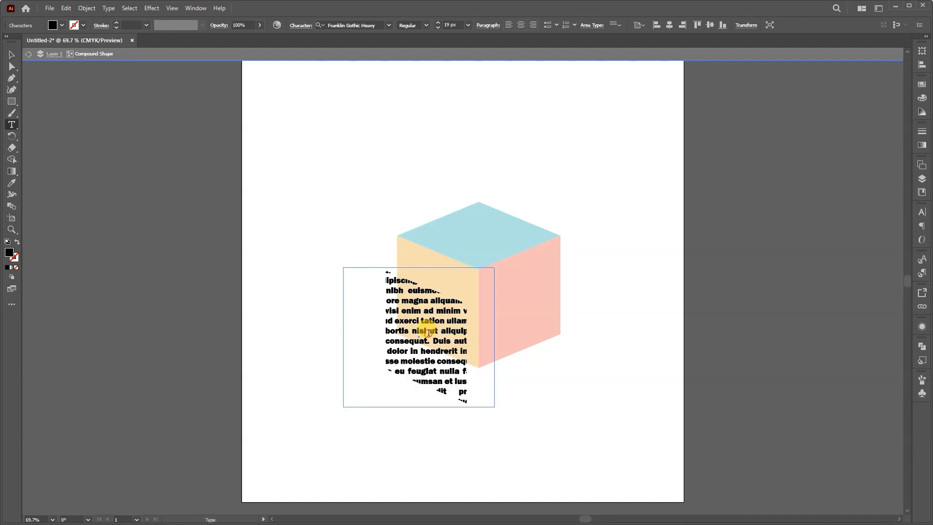
type("fdfd")
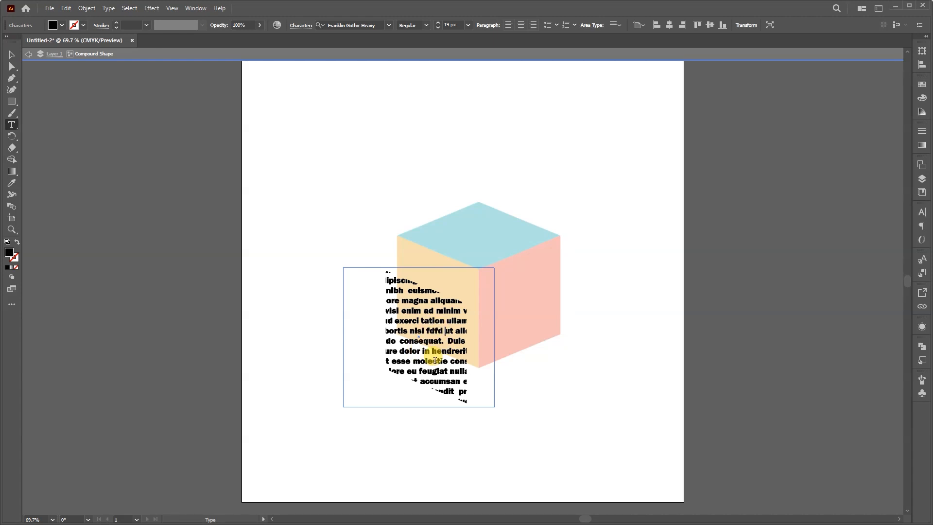
key("Escape")
key("Escape")
left_click(537, 395)
Move the compound text shape onto the cube's yellow face, scale it to about 280 by 259 px and center it there
left_click_drag(427, 361, 437, 326)
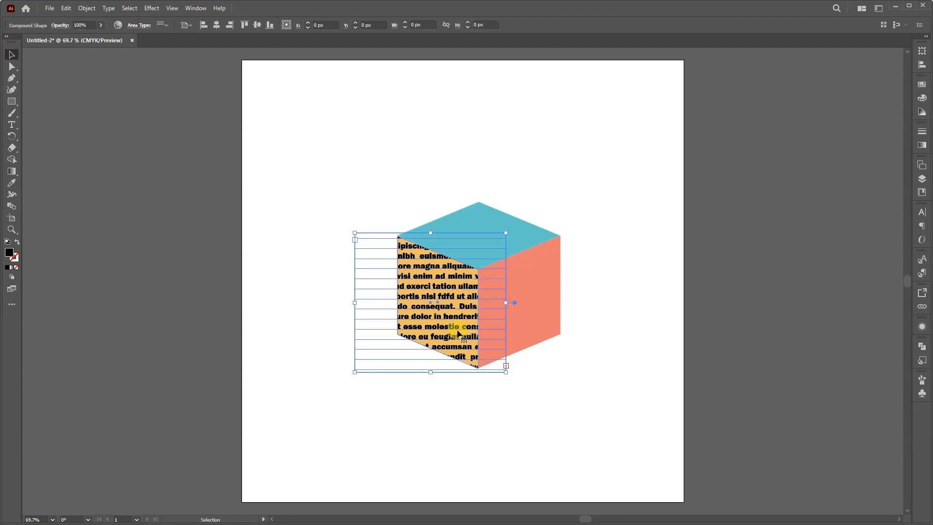
left_click_drag(506, 372, 479, 347)
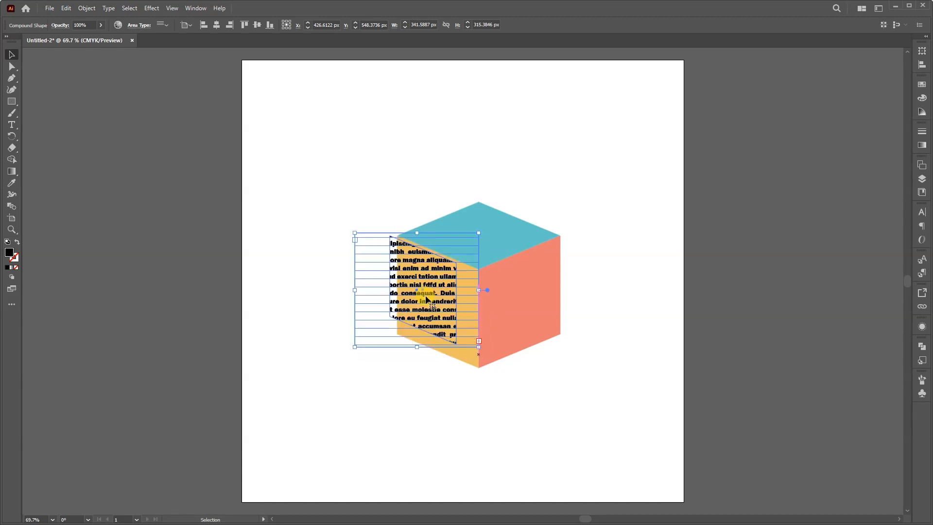
left_click_drag(416, 287, 422, 291)
left_click_drag(432, 297, 430, 298)
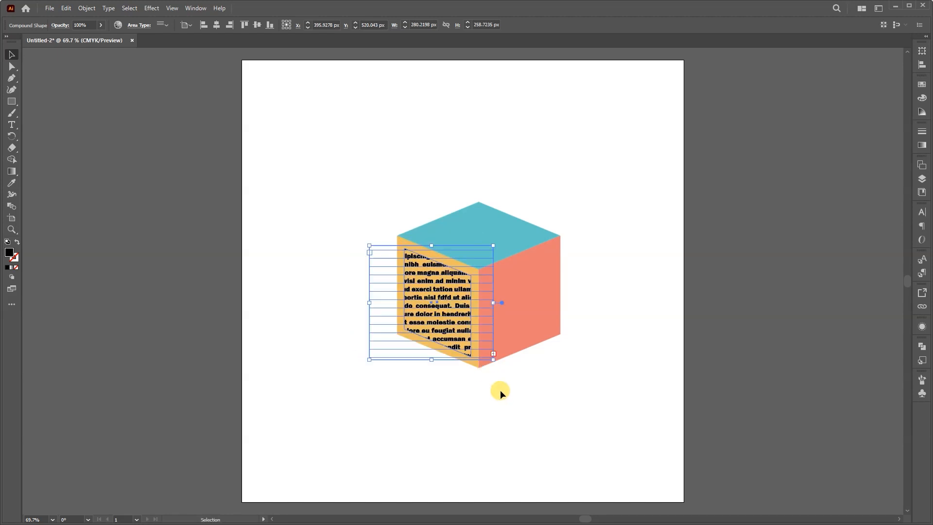
left_click(500, 390)
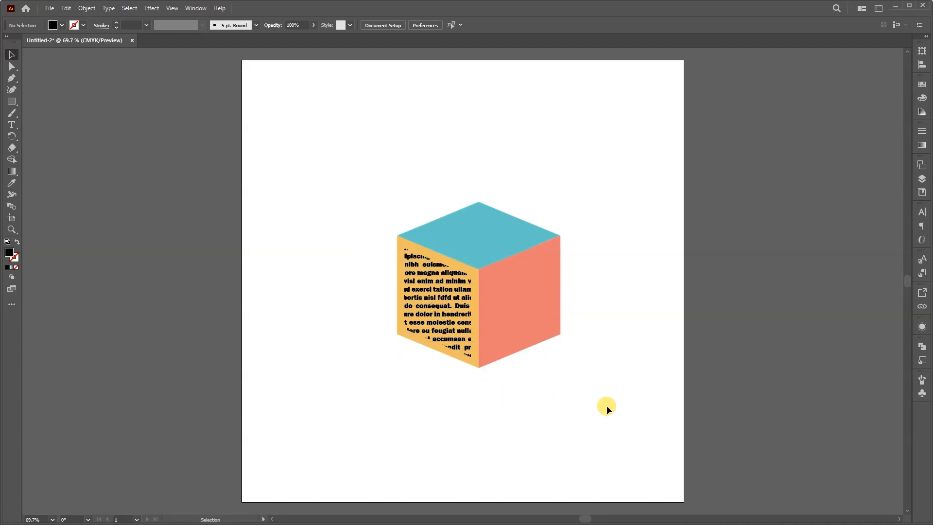
Delete the cube and its text, and draw a black rectangle about 596 by 225 px across the artboard's upper middle
left_click_drag(618, 394, 352, 172)
key("Delete")
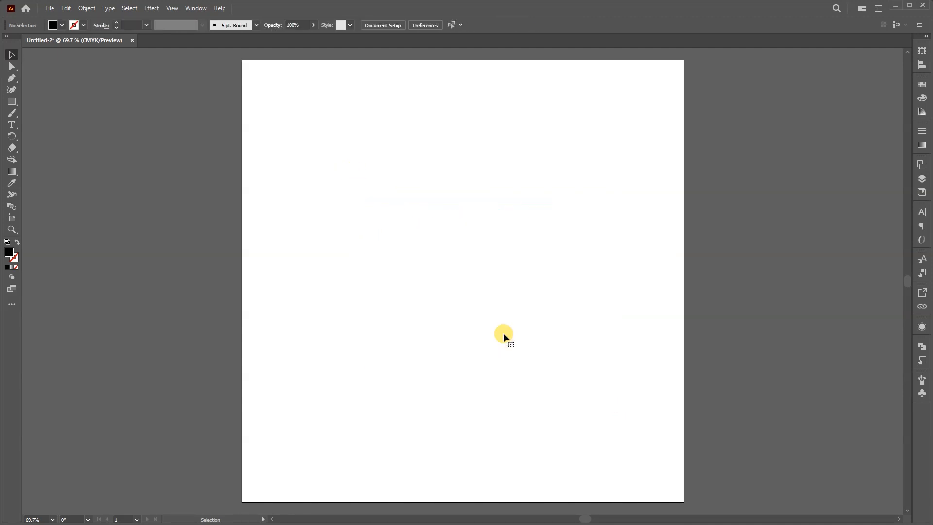
left_click(12, 102)
left_click_drag(330, 204, 594, 303)
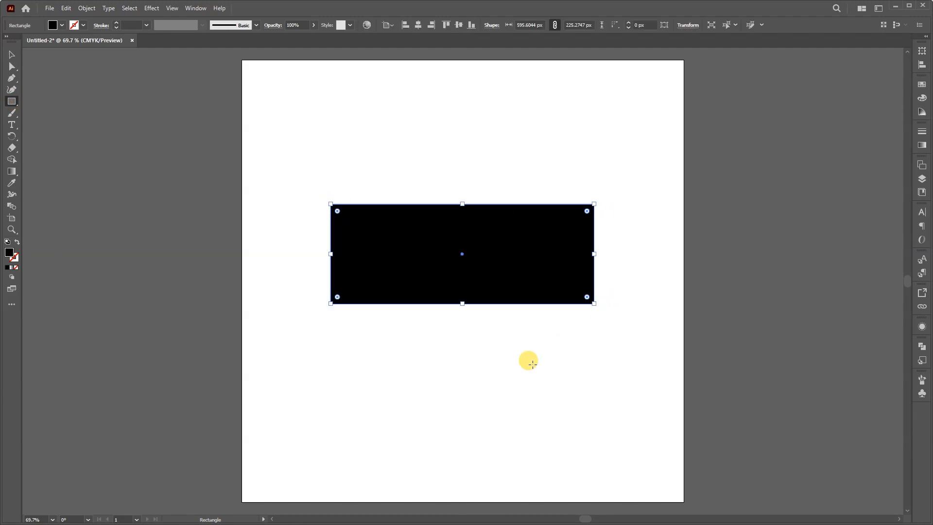
Add the word "TEXT" as point text below the black rectangle and scale it to a font size of about 142 px
left_click(12, 126)
left_click(404, 382)
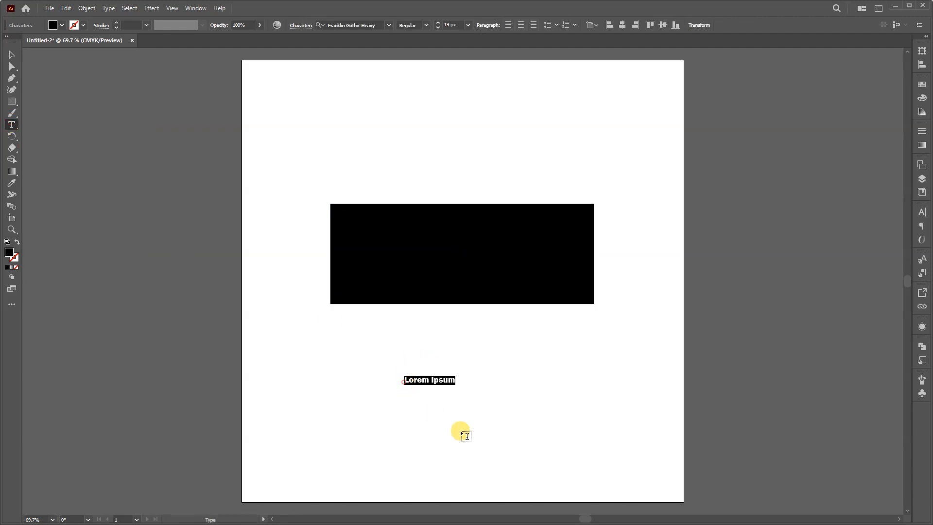
type("TEXT")
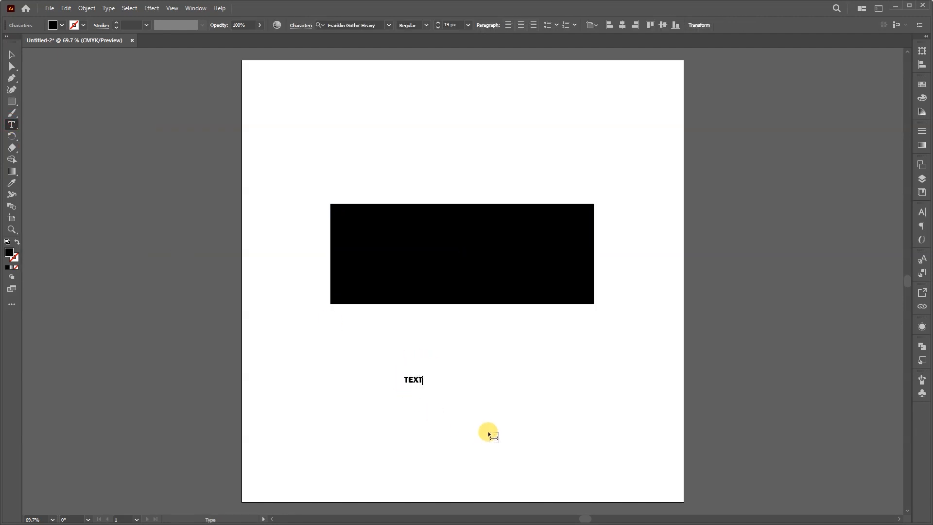
key("Escape")
left_click_drag(424, 372, 606, 314)
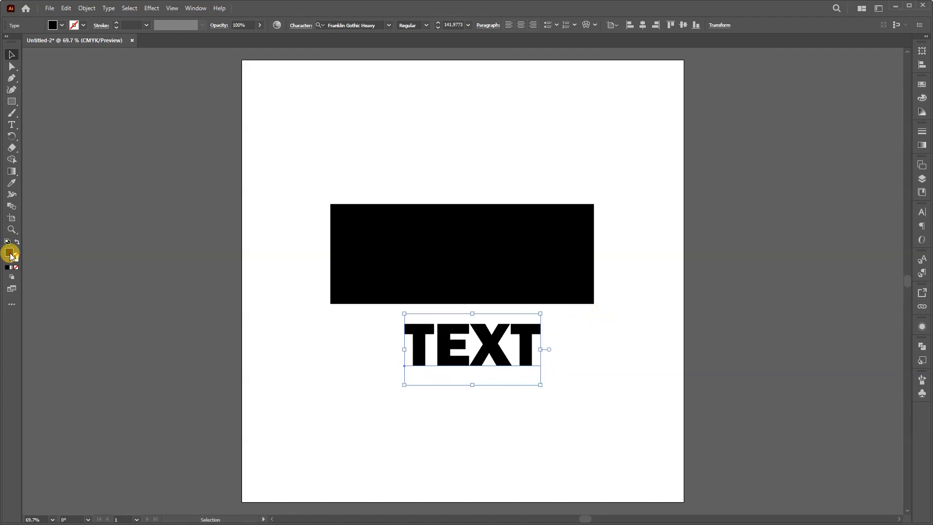
Fill the word "TEXT" with white (ffffff) and move it onto the right half of the black rectangle
double_click(10, 257)
left_click(576, 275)
left_click_drag(556, 249, 544, 242)
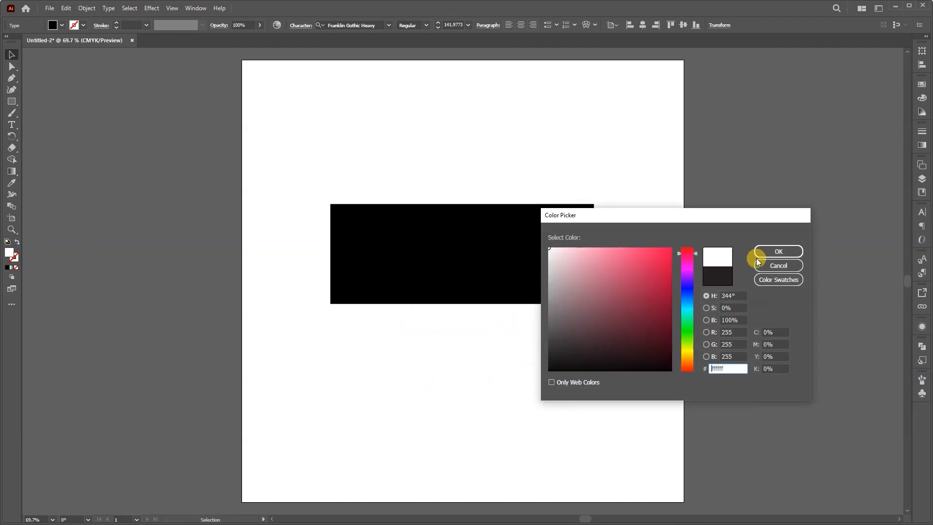
left_click(794, 255)
left_click_drag(515, 336, 538, 266)
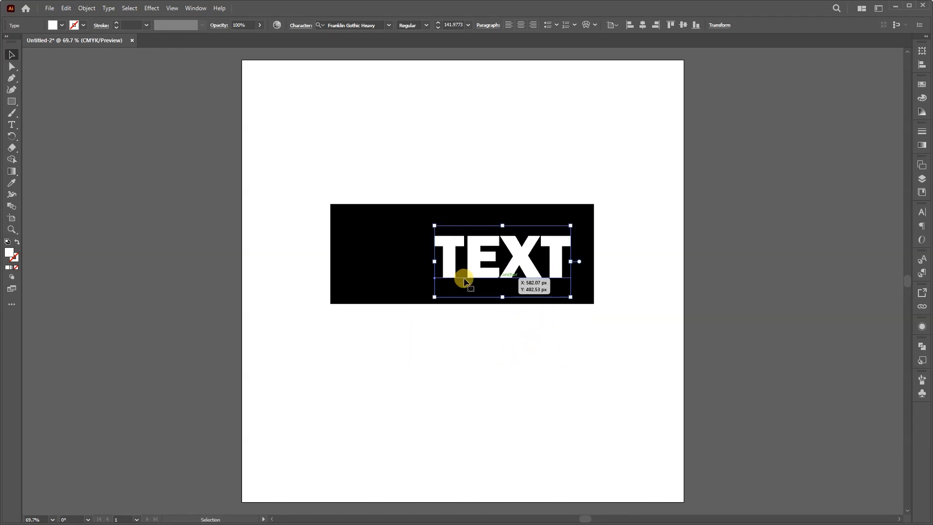
Change the fill of the word "TEXT" to turquoise (00ffe0) and deselect it
double_click(11, 254)
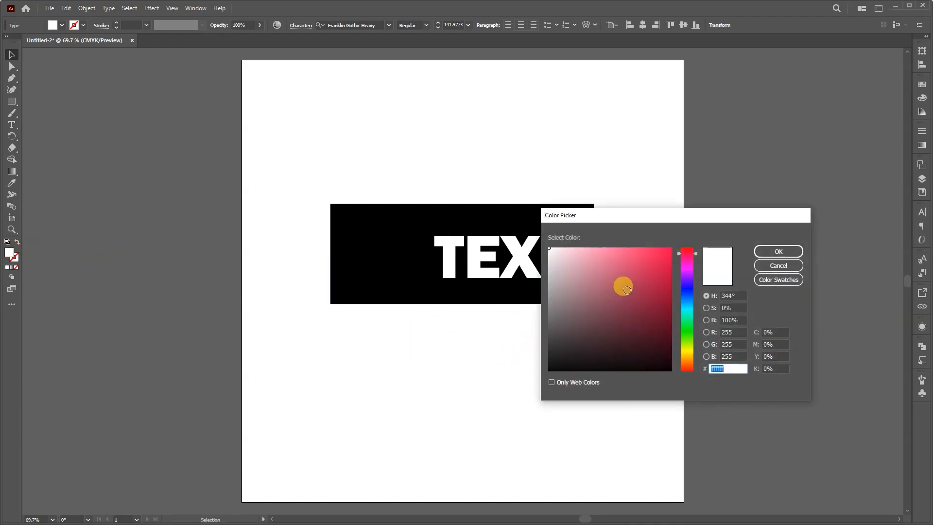
left_click_drag(667, 292, 671, 241)
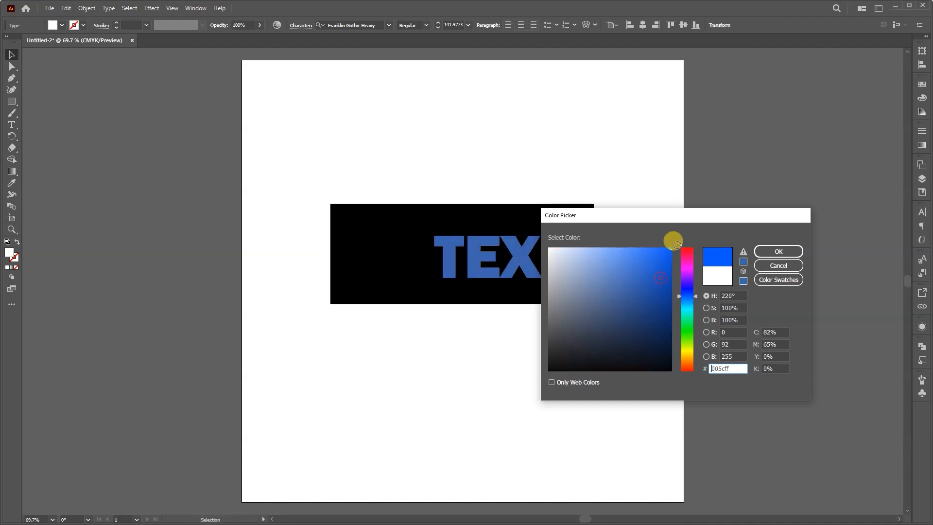
left_click(687, 310)
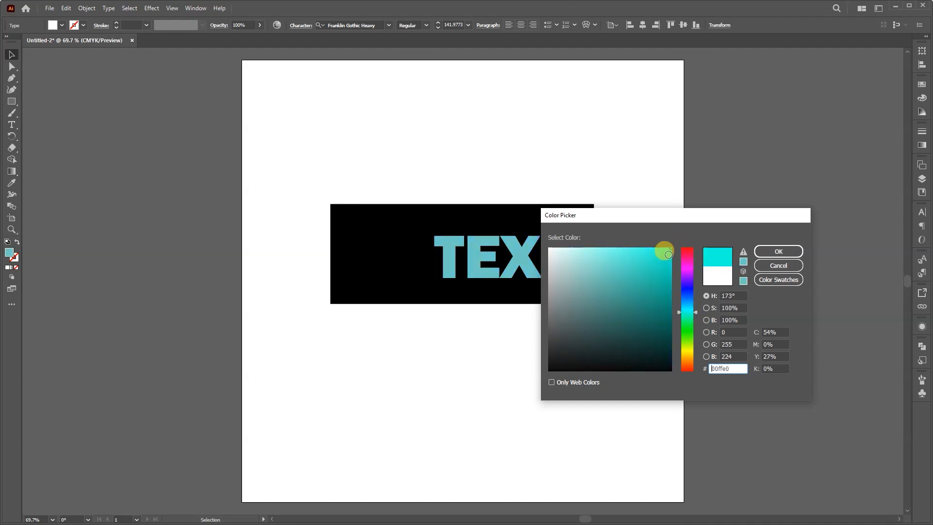
left_click(778, 251)
left_click(515, 360)
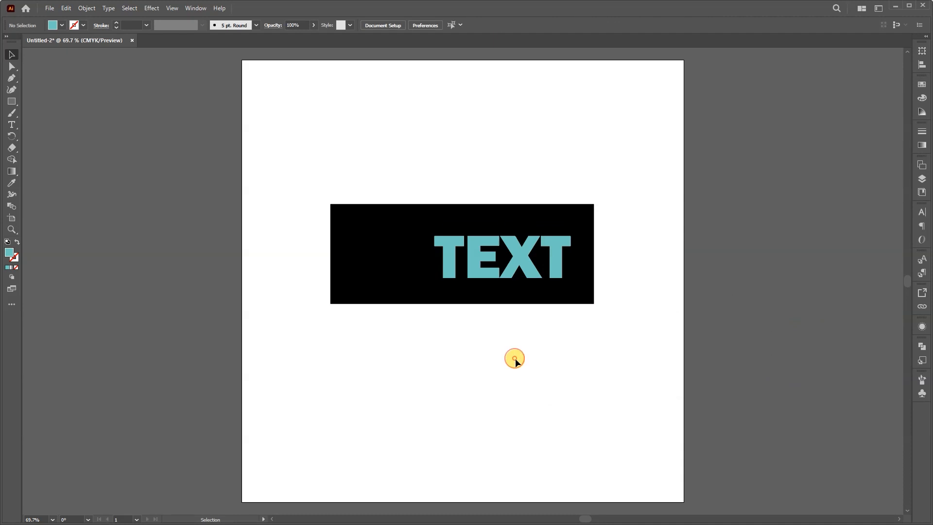
Draw a rectangle about 273 by 422 px over the black rectangle's right end and fill it with purple (ec00ff)
left_click(12, 101)
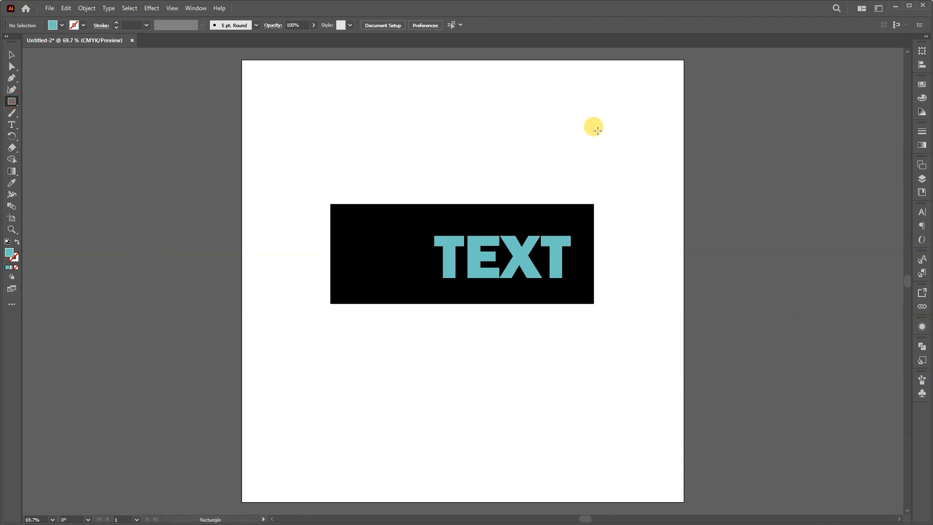
left_click_drag(502, 150, 624, 335)
double_click(10, 253)
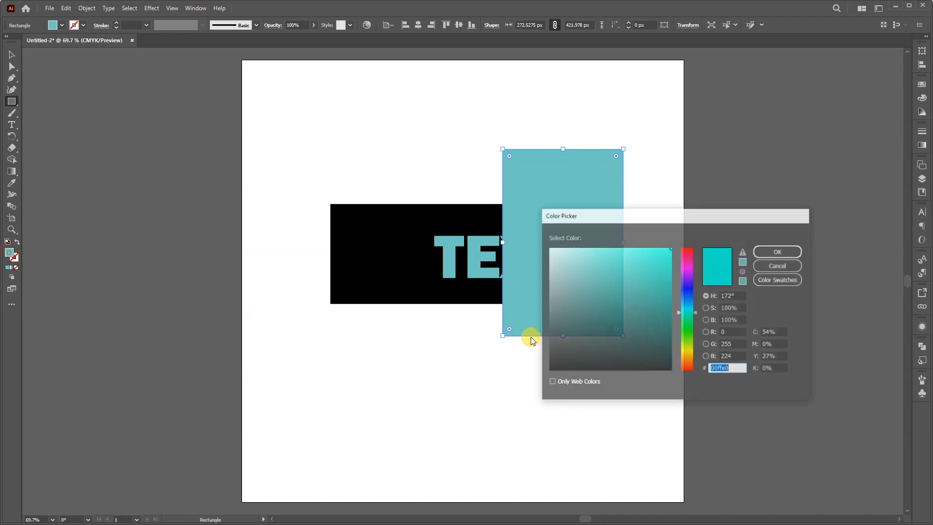
left_click(690, 270)
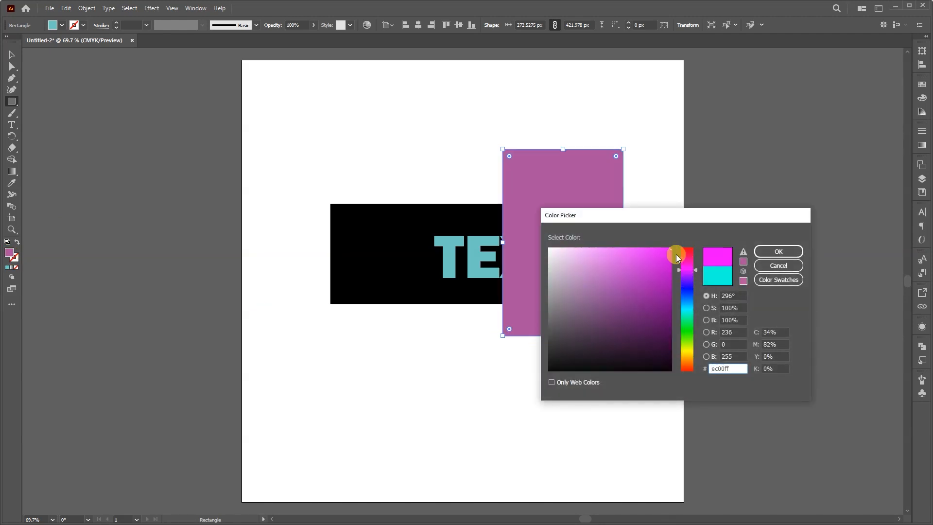
left_click(768, 250)
key("v")
left_click(583, 379)
Send the purple rectangle to the back, behind the black rectangle and the text
left_click(543, 317)
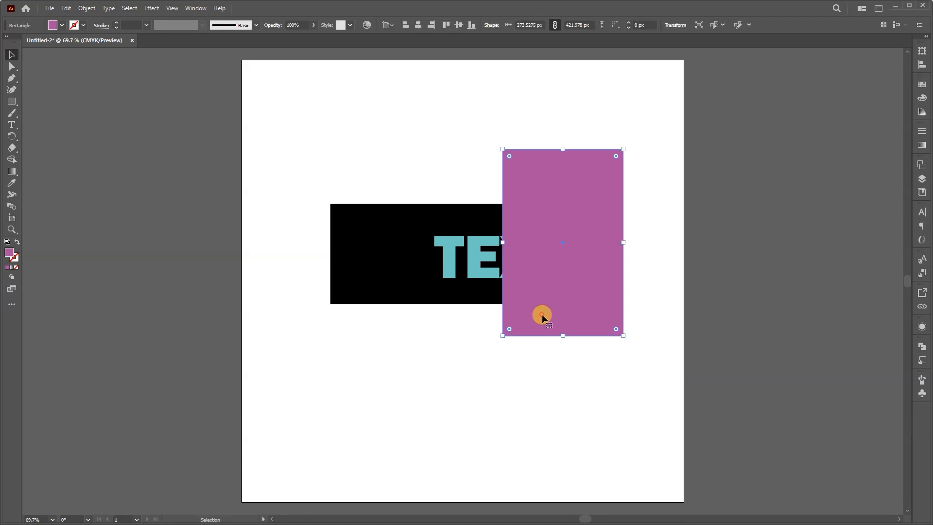
key("ctrl+bracketleft")
key("ctrl+bracketleft")
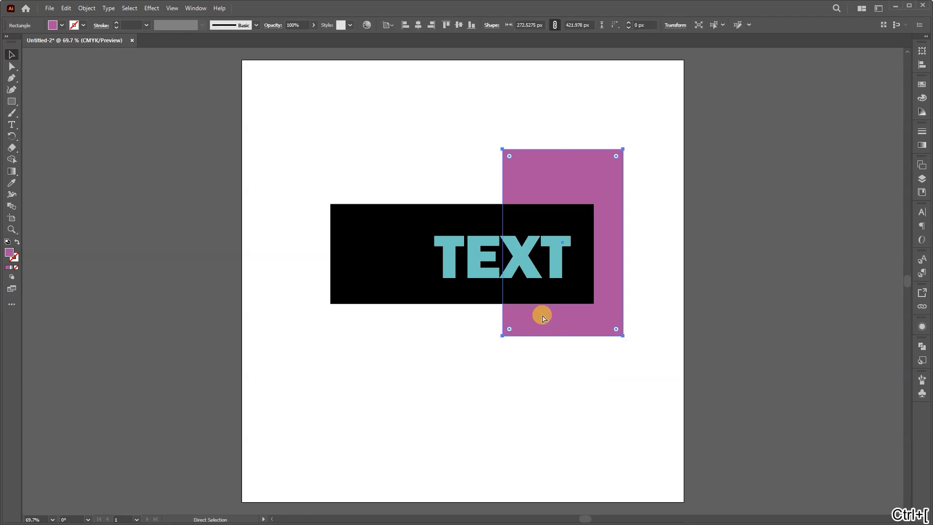
right_click(581, 318)
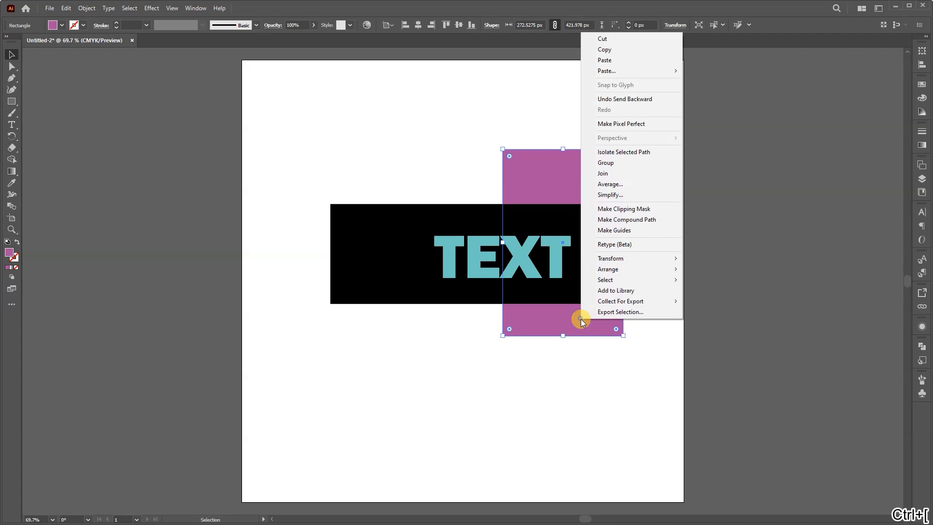
mouse_move(627, 270)
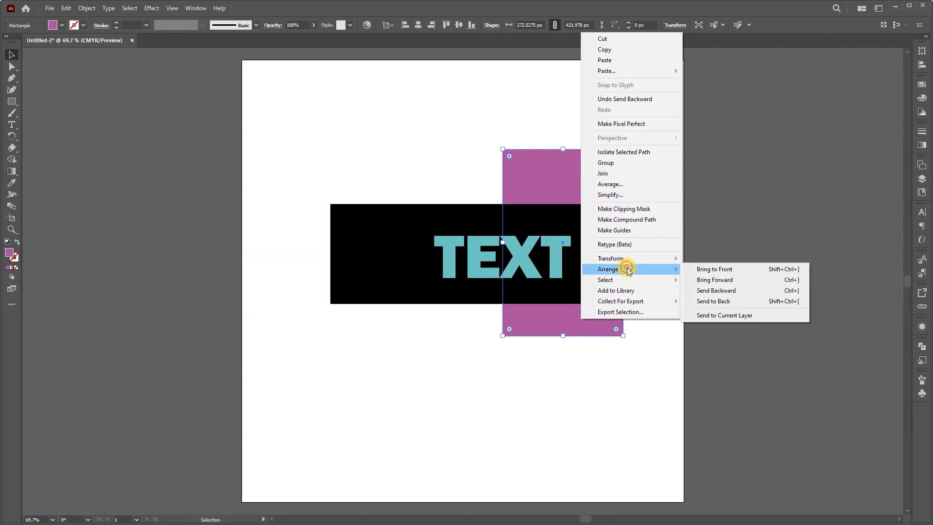
left_click(713, 302)
left_click(550, 147)
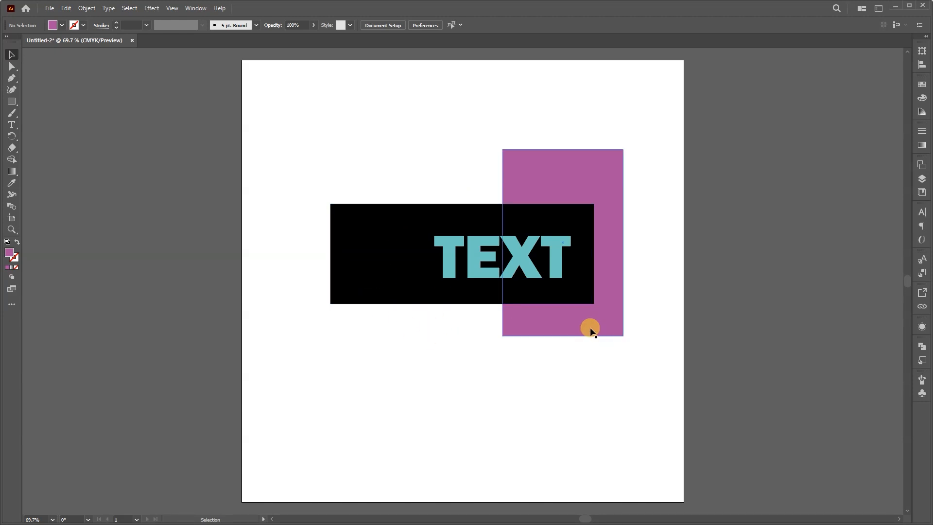
left_click(536, 400)
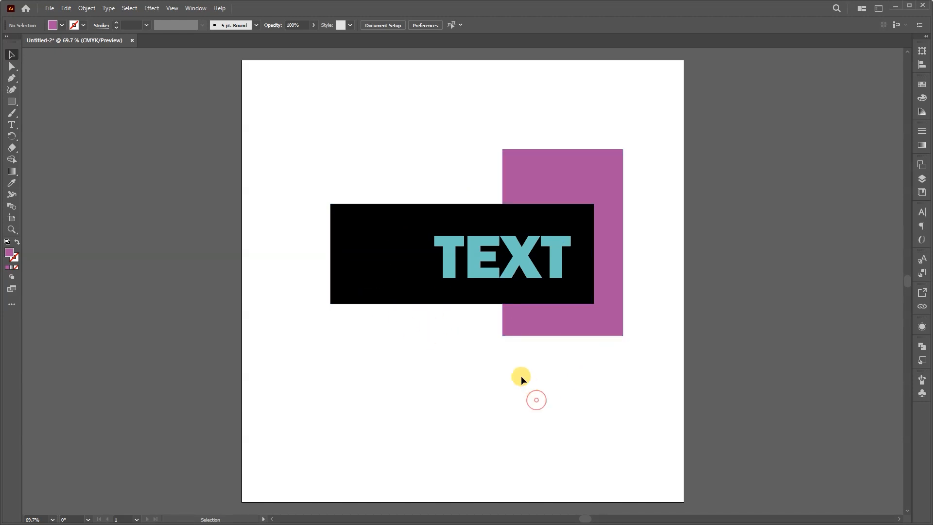
Subtract the text from the black rectangle with Pathfinder Minus Front as an editable compound shape
left_click(446, 251)
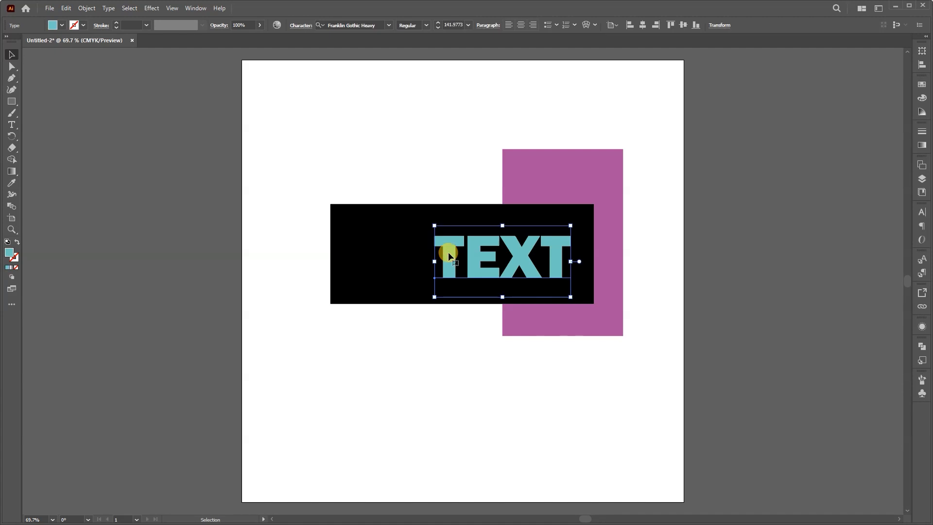
left_click(463, 340)
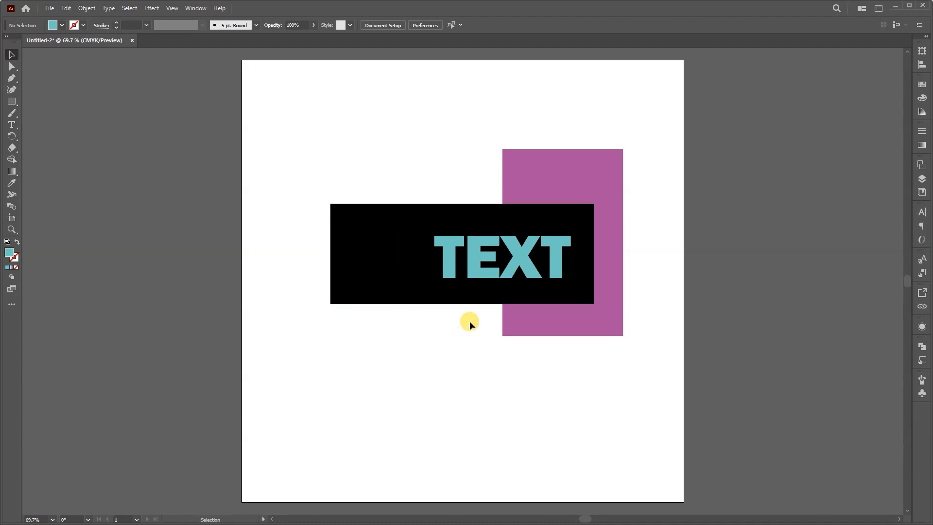
left_click_drag(476, 317, 406, 215)
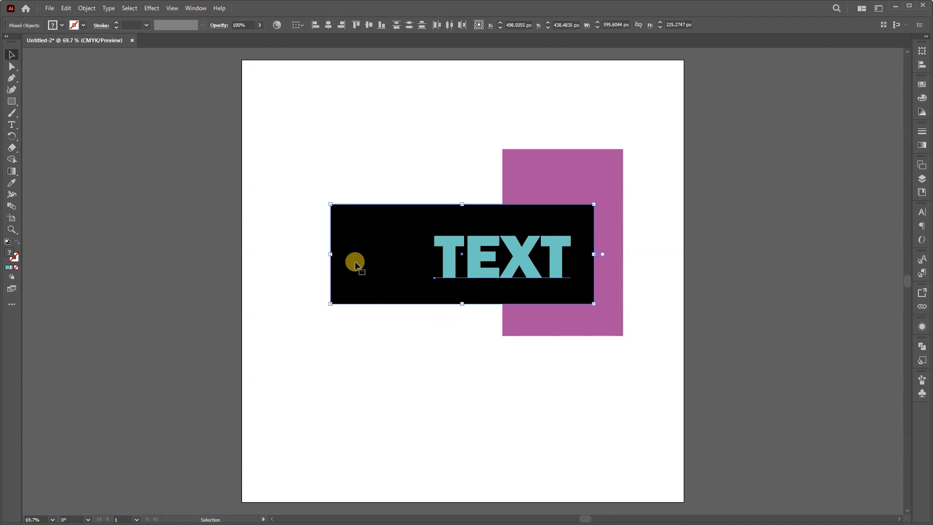
left_click(924, 349)
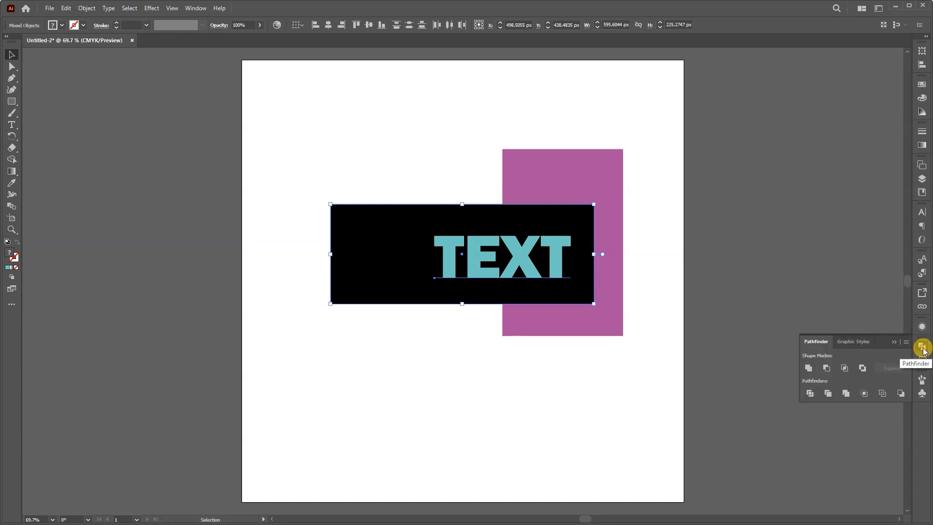
left_click(828, 369)
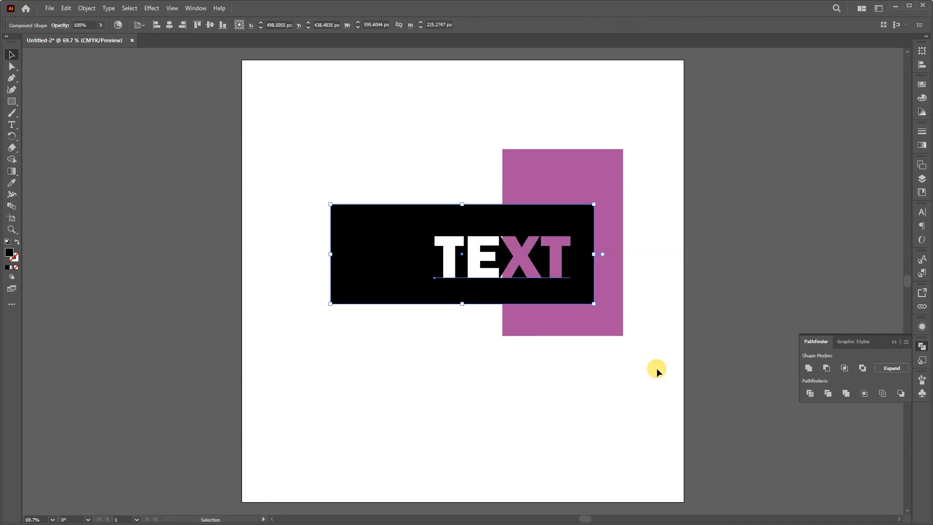
Shift the purple rectangle slightly right and down behind the cut-out lettering
left_click(437, 340)
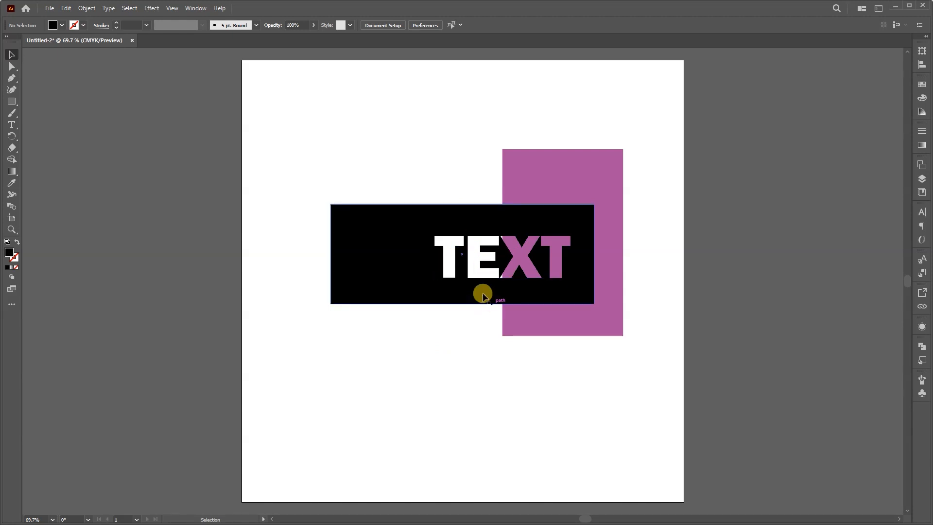
mouse_move(535, 329)
left_mouse_down()
mouse_move(542, 323)
mouse_move(555, 335)
mouse_move(475, 336)
mouse_move(549, 329)
left_mouse_up()
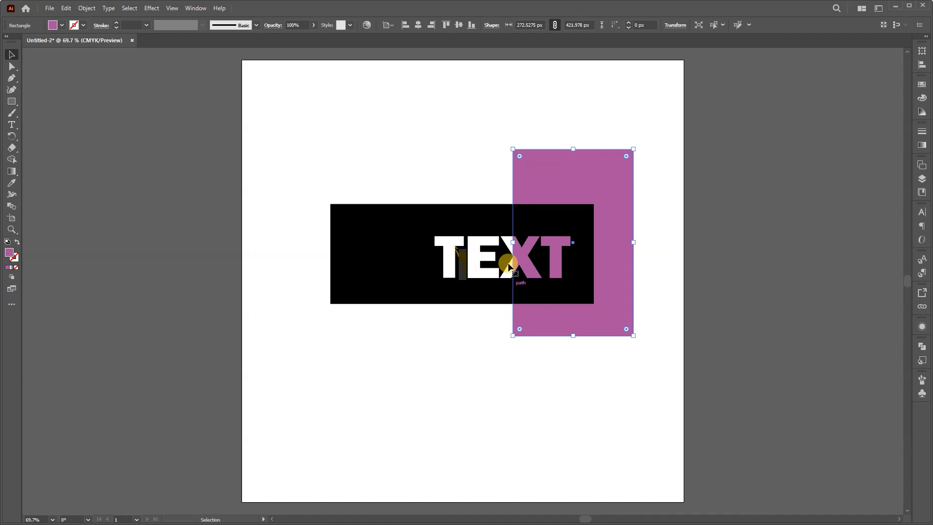
mouse_move(602, 325)
left_mouse_down()
mouse_move(600, 335)
mouse_move(608, 317)
mouse_move(502, 333)
mouse_move(451, 330)
mouse_move(609, 331)
left_mouse_up()
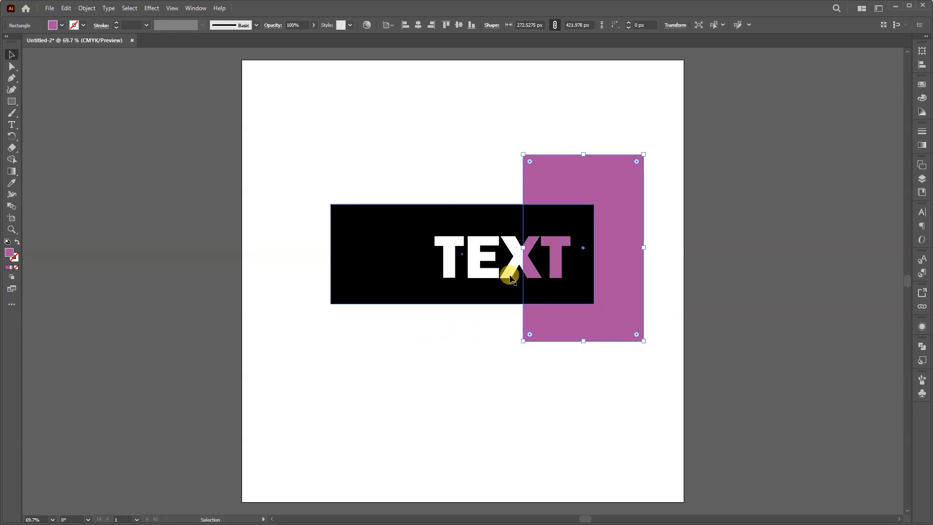
Replace the cut-out word inside the compound shape with lowercase "text" and leave isolation mode
double_click(483, 261)
double_click(484, 261)
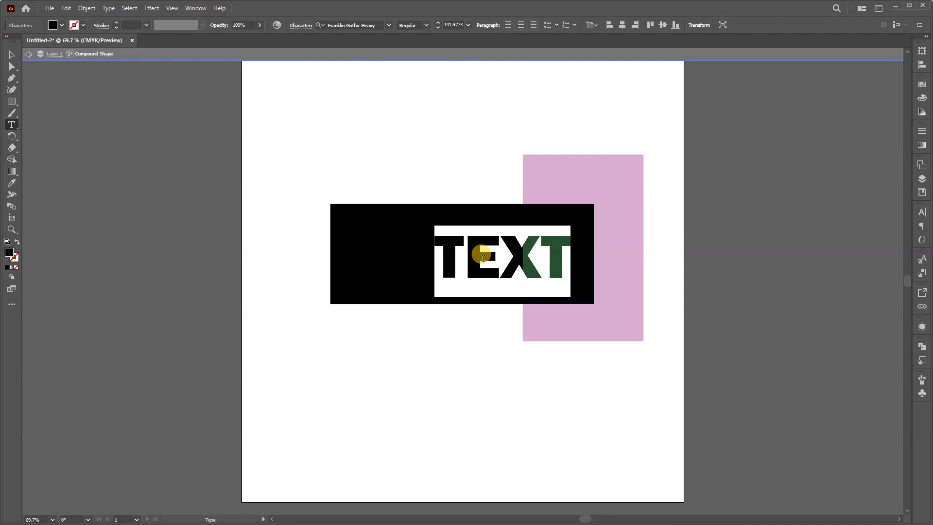
type("text")
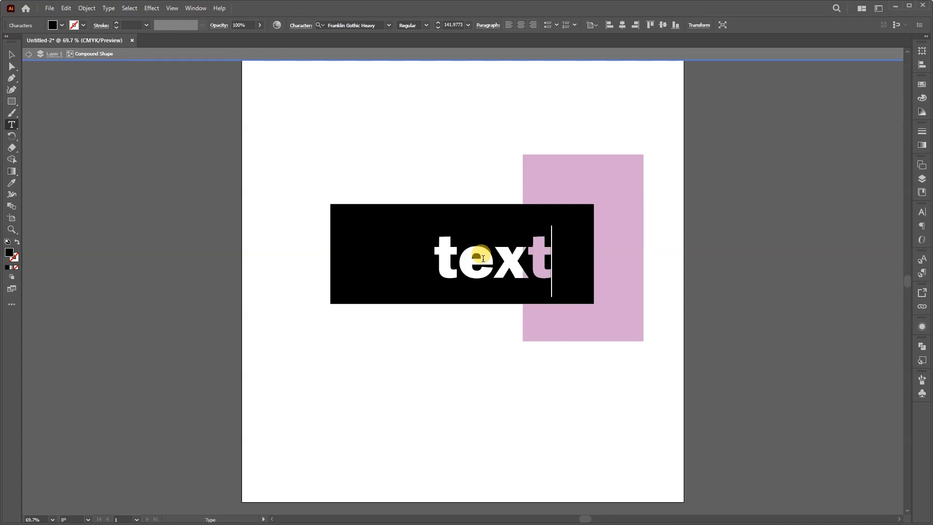
key("Escape")
double_click(477, 347)
Move the purple rectangle left and down, and shift the cut-out word slightly up and left inside the compound shape
left_click_drag(590, 325, 570, 346)
left_click(440, 345)
double_click(446, 271)
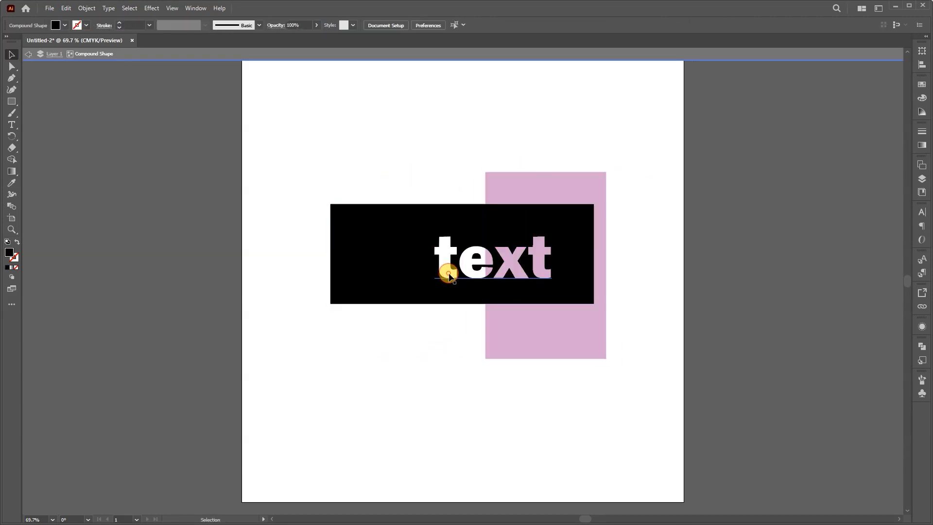
key("Escape")
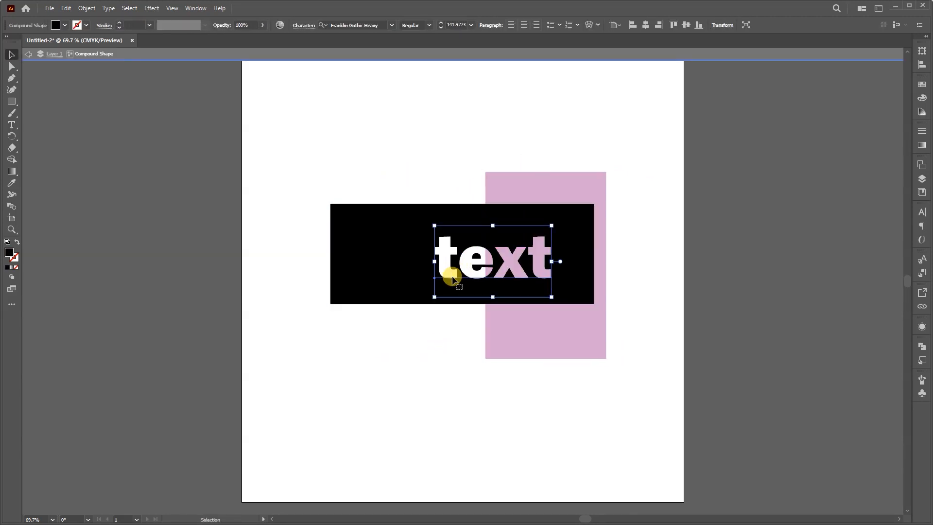
left_click_drag(452, 276, 438, 265)
left_click(444, 327)
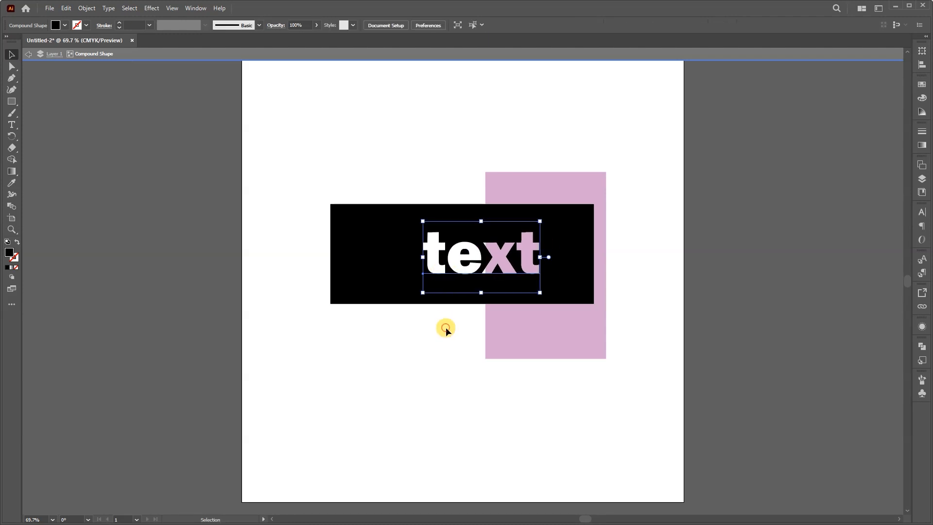
right_click(436, 251)
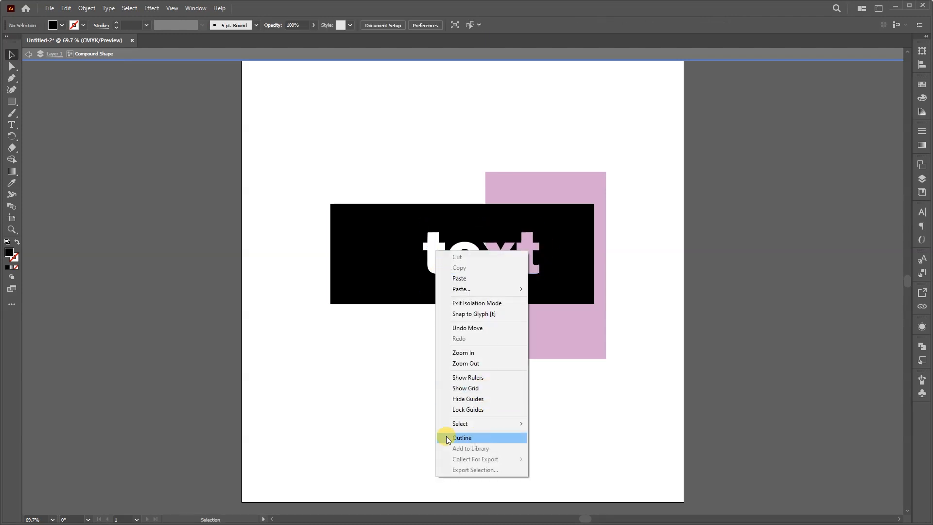
left_click(409, 401)
double_click(436, 343)
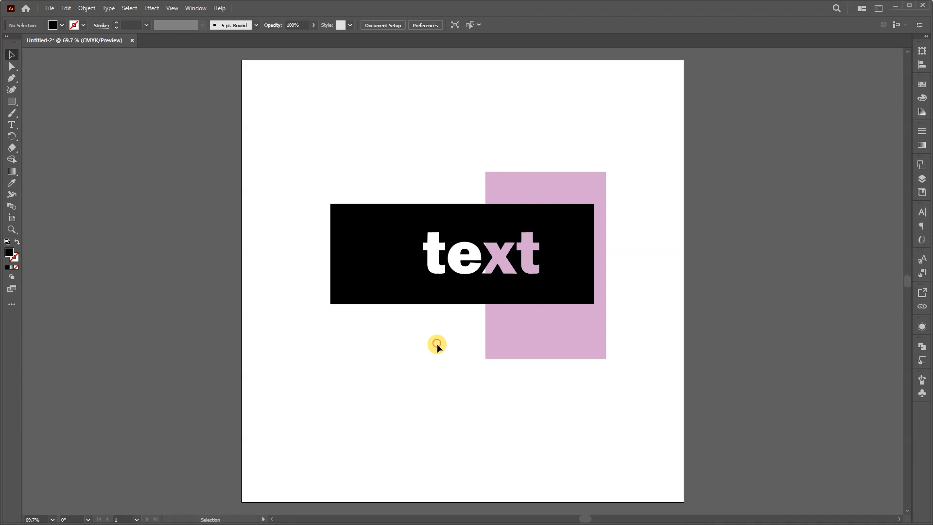
Isolate the black compound shape, shift its cut-out word slightly left, and leave isolation mode
right_click(433, 273)
left_click(401, 352)
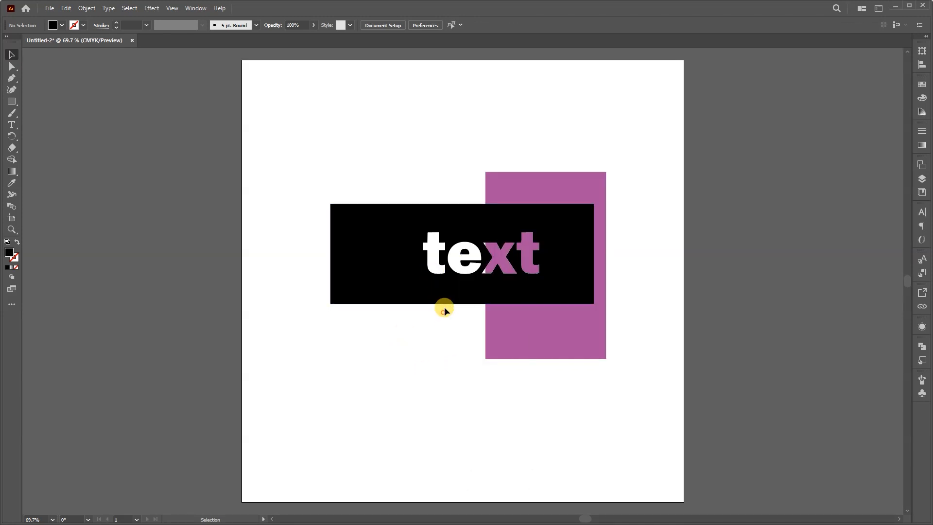
left_click(431, 269)
right_click(431, 269)
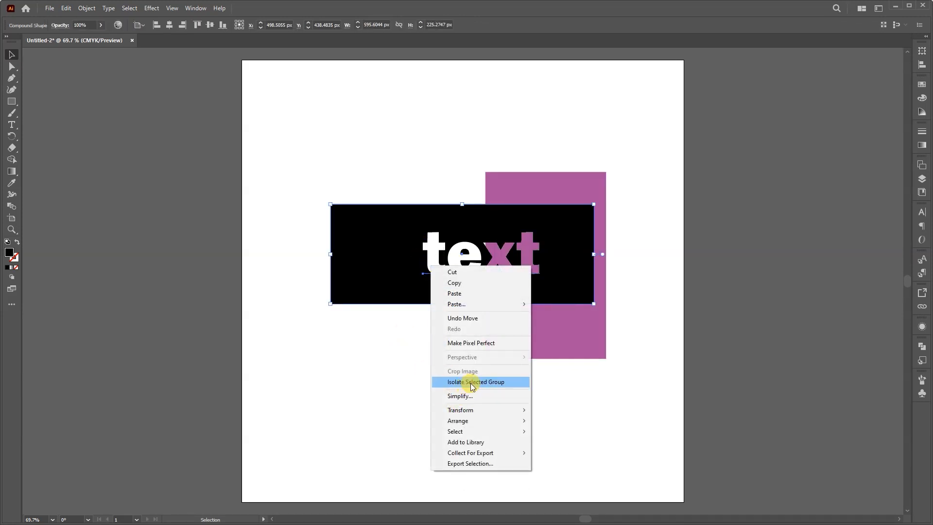
left_click(472, 382)
left_click_drag(462, 272, 433, 265)
double_click(439, 340)
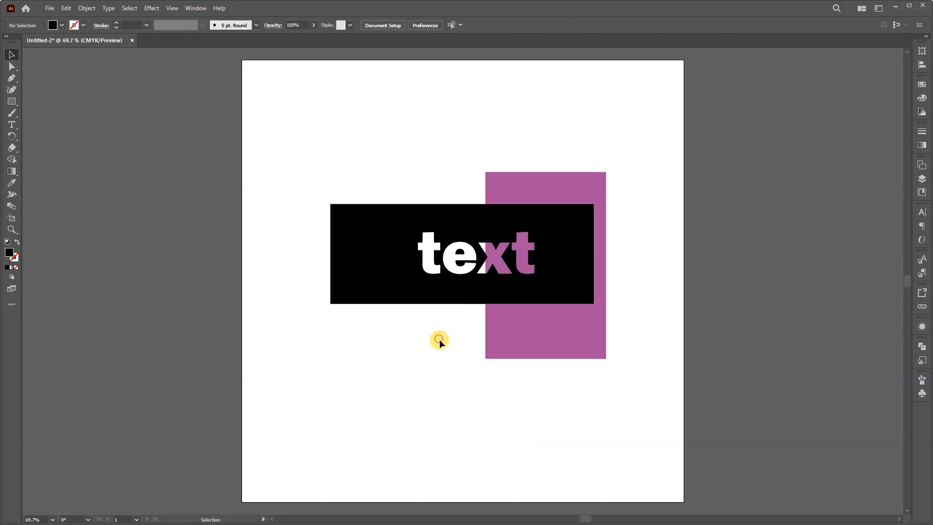
Shift the purple rectangle slightly right and up, and clear all artwork from the artboard
mouse_move(558, 333)
left_mouse_down()
mouse_move(538, 334)
mouse_move(544, 322)
mouse_move(575, 325)
mouse_move(571, 319)
mouse_move(573, 327)
left_mouse_up()
left_click(544, 412)
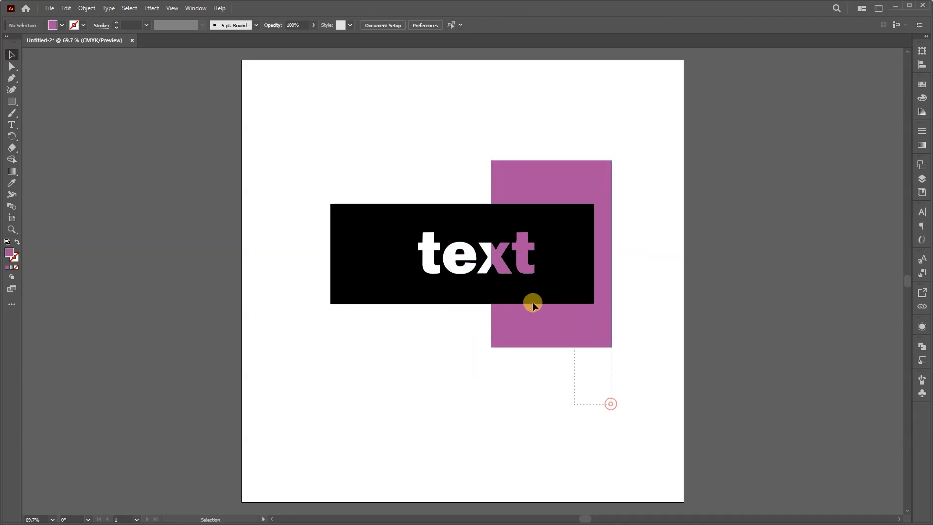
key("ctrl+a")
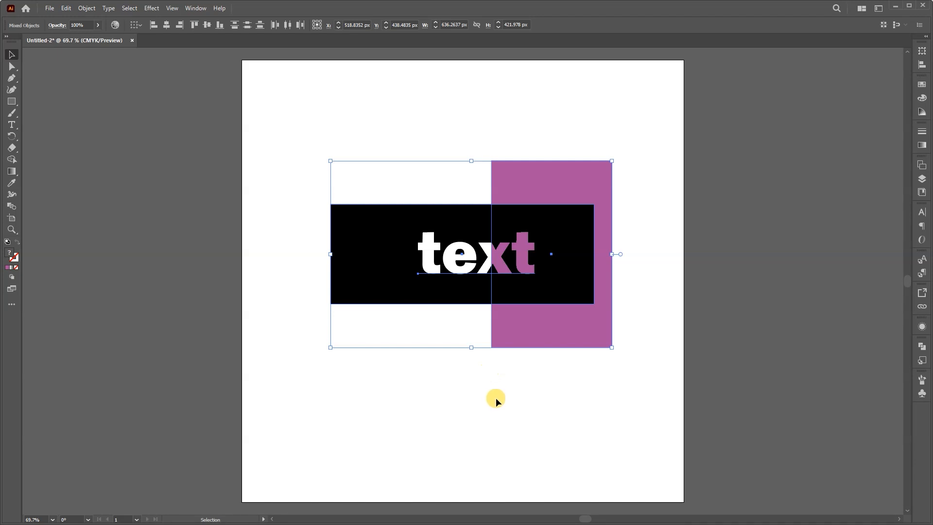
key("Delete")
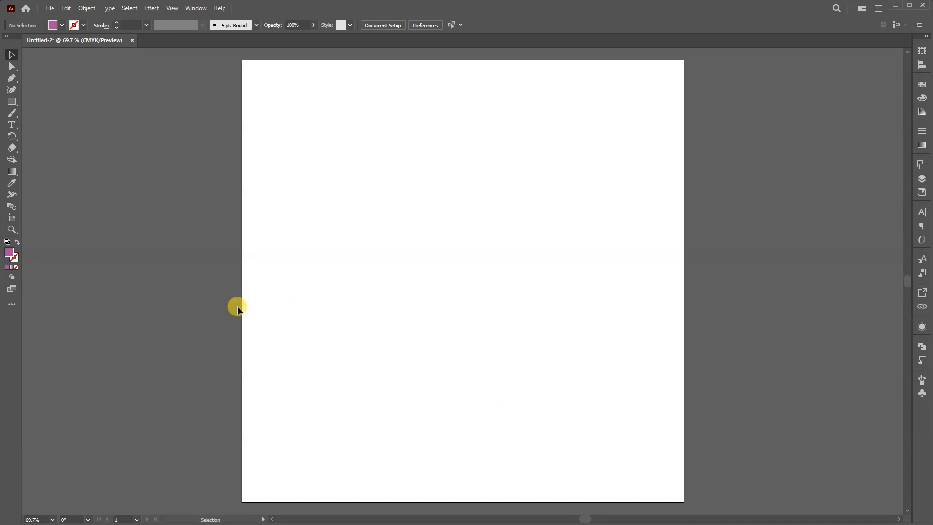
Draw a purple square about 295 px wide and a circle about 342 px wide to its lower right
left_click(18, 105)
left_click_drag(338, 169, 466, 260)
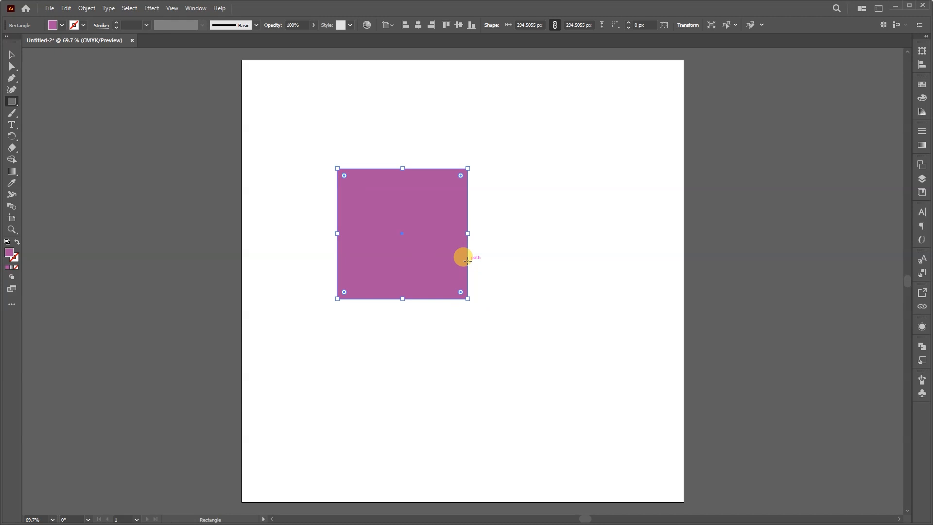
left_click(19, 106)
left_click(49, 111)
left_click_drag(447, 315, 576, 349)
key("v")
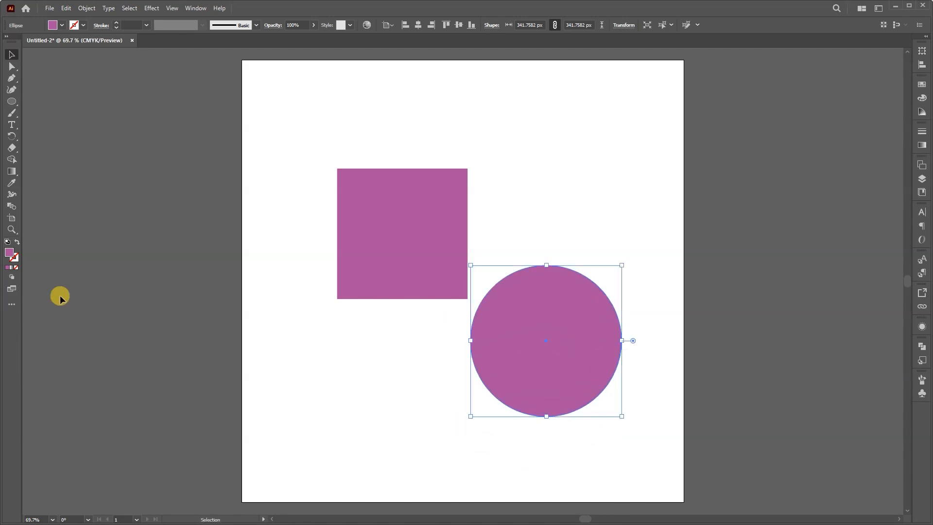
Give the purple circle a black stroke with a weight of 8 px
left_click(15, 261)
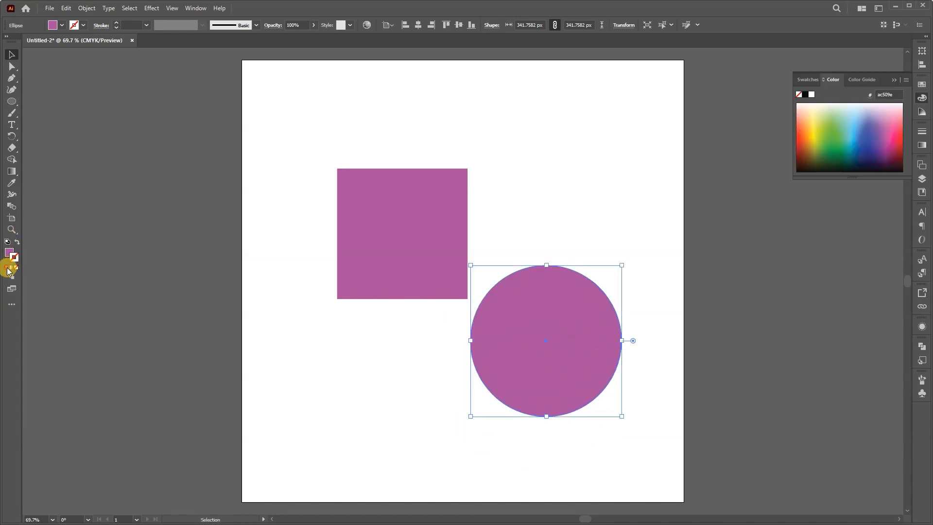
left_click(7, 269)
left_click(7, 268)
left_click(8, 268)
left_click(7, 268)
left_click(7, 268)
left_click(16, 259)
double_click(17, 260)
left_click_drag(591, 350, 546, 373)
left_click(788, 253)
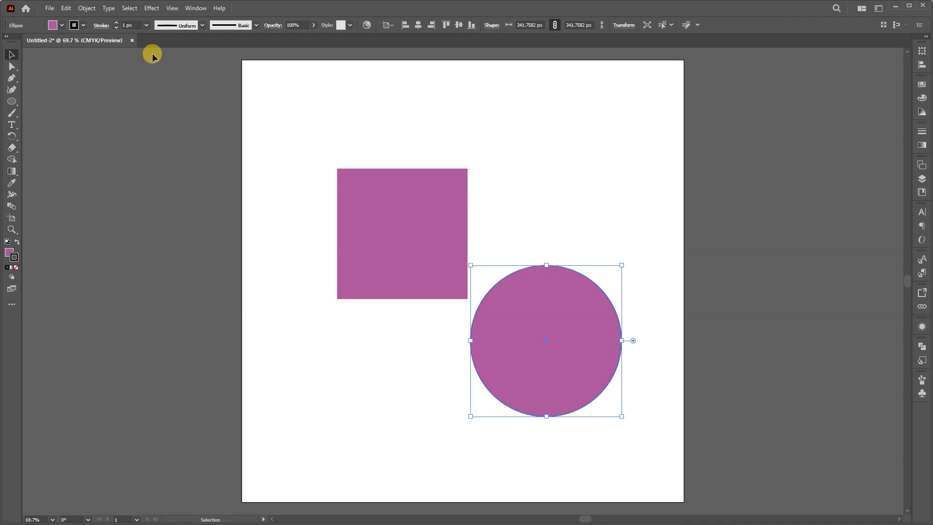
left_click(117, 22)
left_click(117, 22)
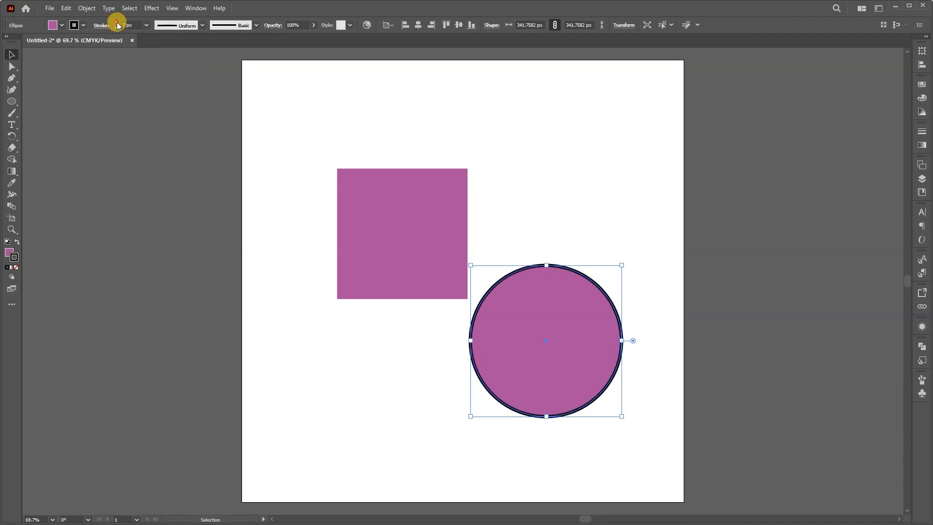
Give the square a 6 px black stroke and move the circle over the square's lower-right corner
left_click(526, 188)
left_click(443, 178)
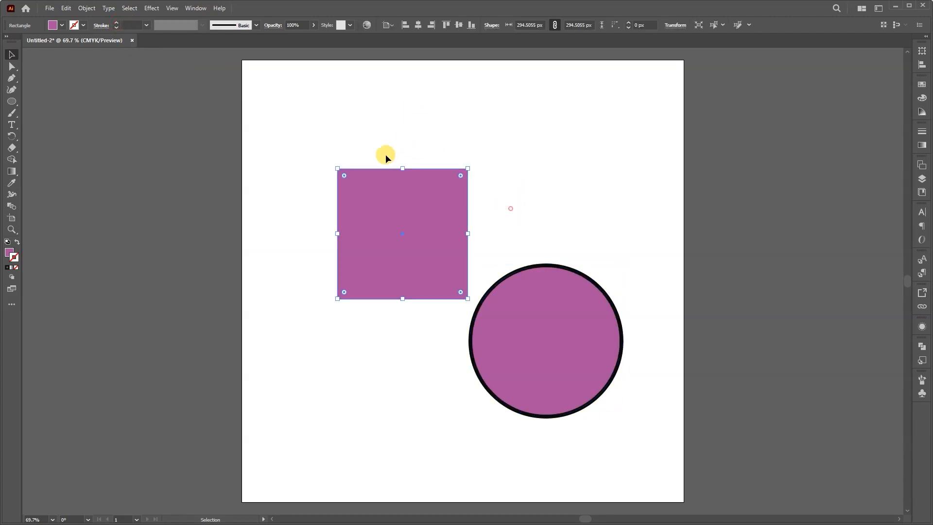
left_click(8, 268)
left_click(116, 22)
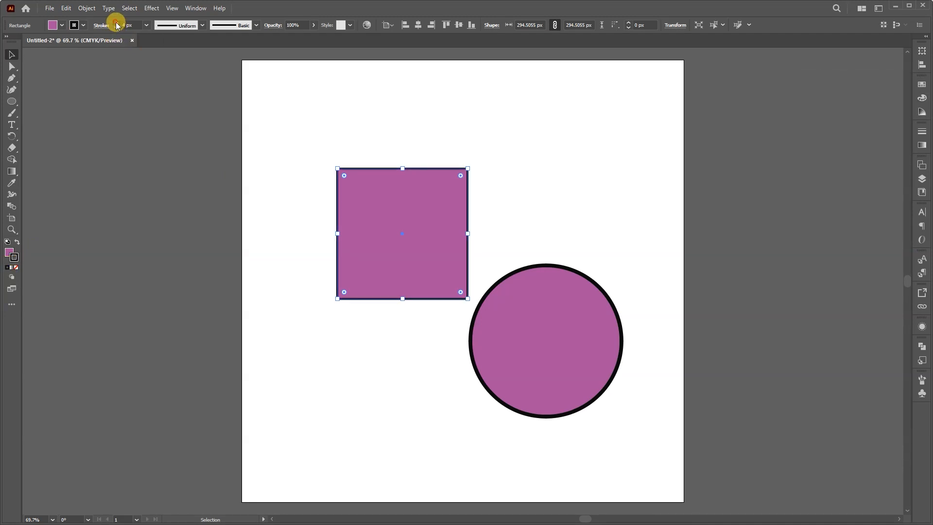
left_click(389, 379)
left_click_drag(550, 368, 483, 311)
left_click(590, 434)
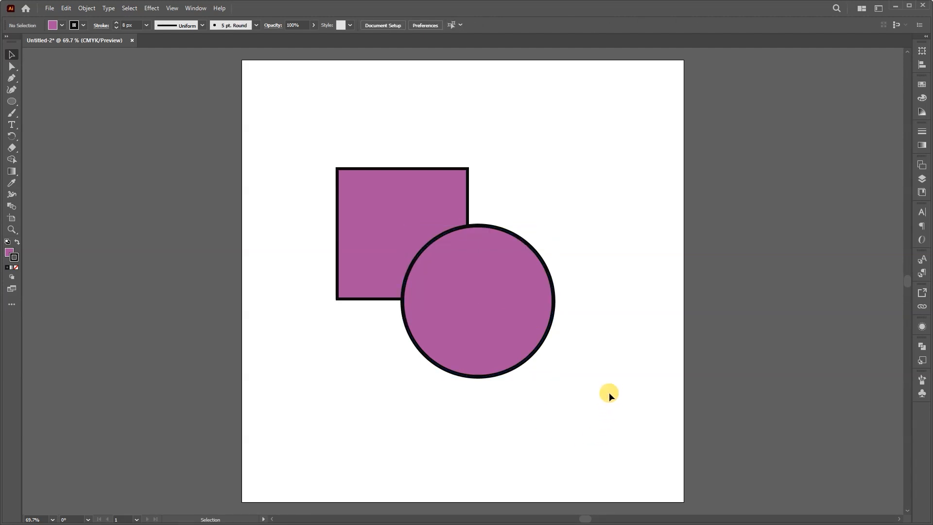
Select both shapes and dock the Pathfinder panel below the other collapsed panels, opening it
left_click_drag(624, 390, 311, 146)
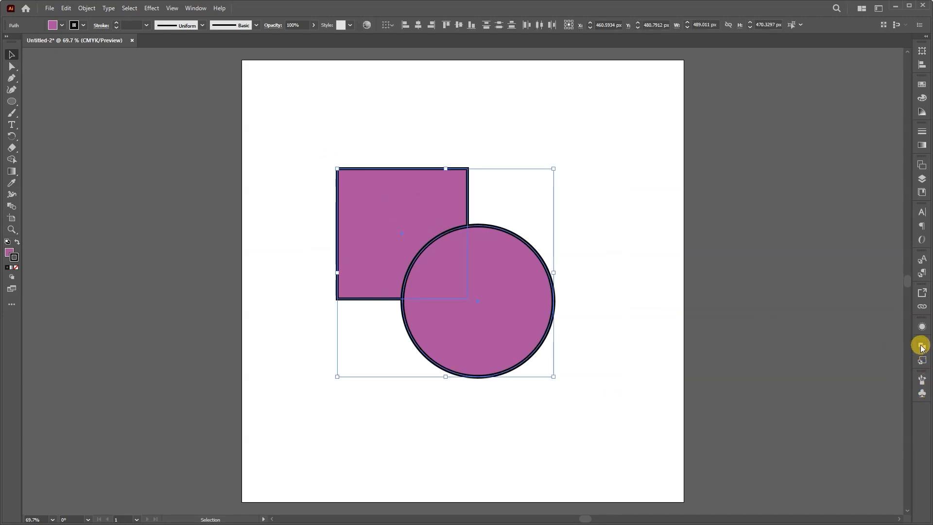
left_click_drag(922, 345, 926, 346)
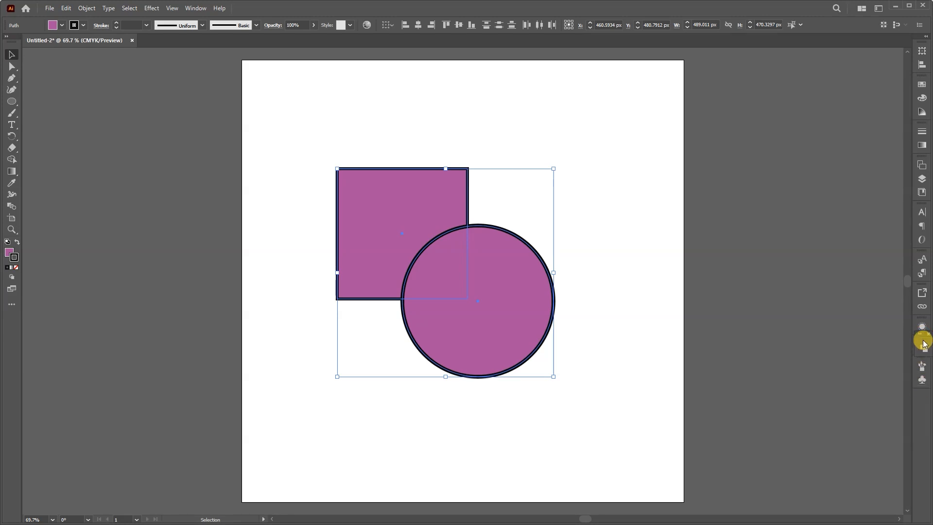
left_click_drag(925, 343, 925, 403)
left_click(923, 401)
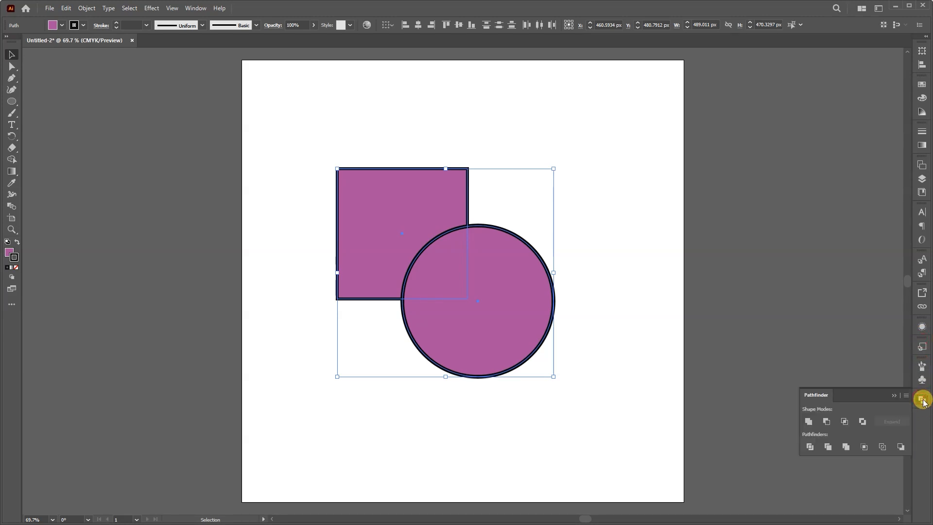
Try subtracting the circle from the square with a regular Pathfinder Minus Front, and undo it
left_click(826, 421)
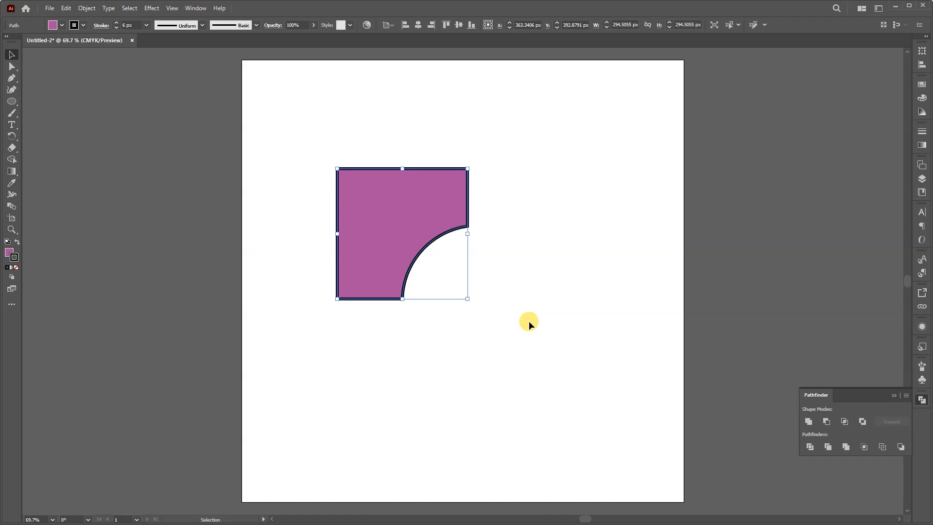
left_click(506, 325)
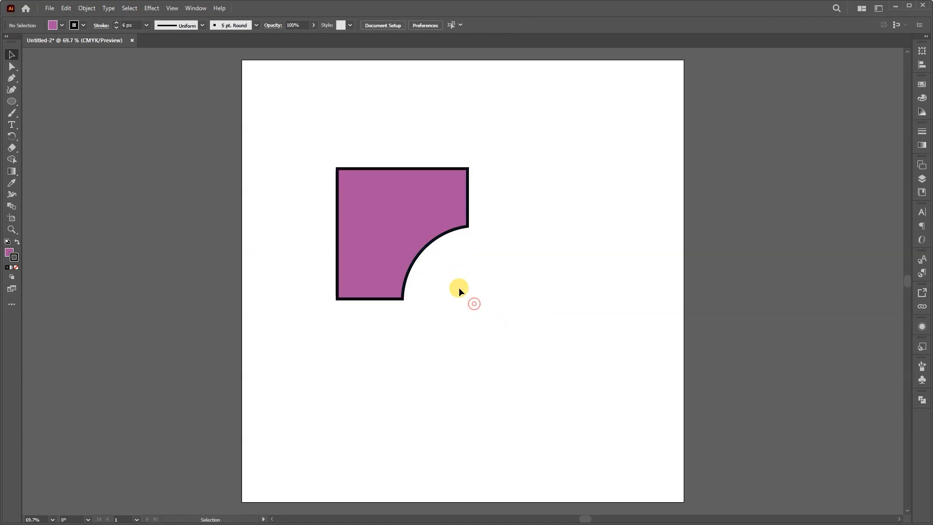
left_click_drag(453, 283, 377, 202)
left_click(444, 278)
key("ctrl+z")
key("ctrl+z")
key("ctrl+z")
Subtract the circle from the square with Pathfinder Minus Front as an editable compound shape
left_click_drag(607, 349, 371, 187)
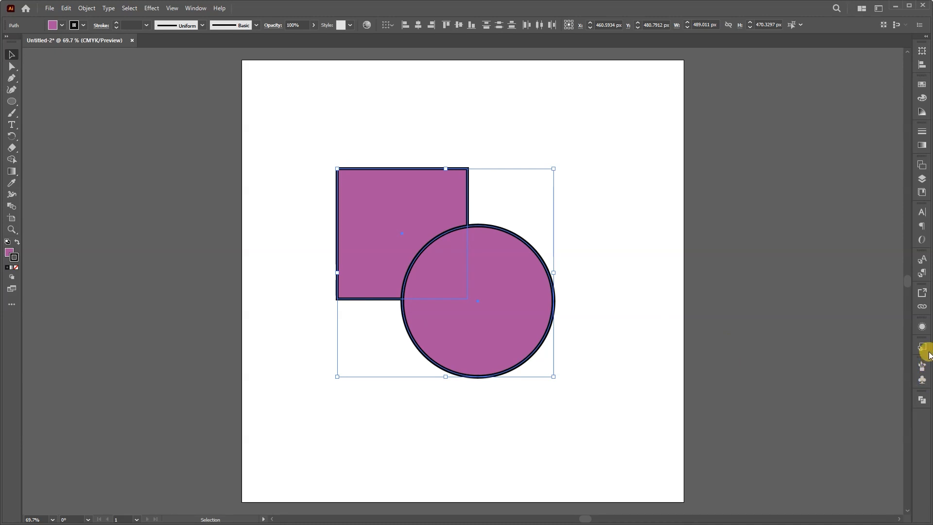
left_click(922, 401)
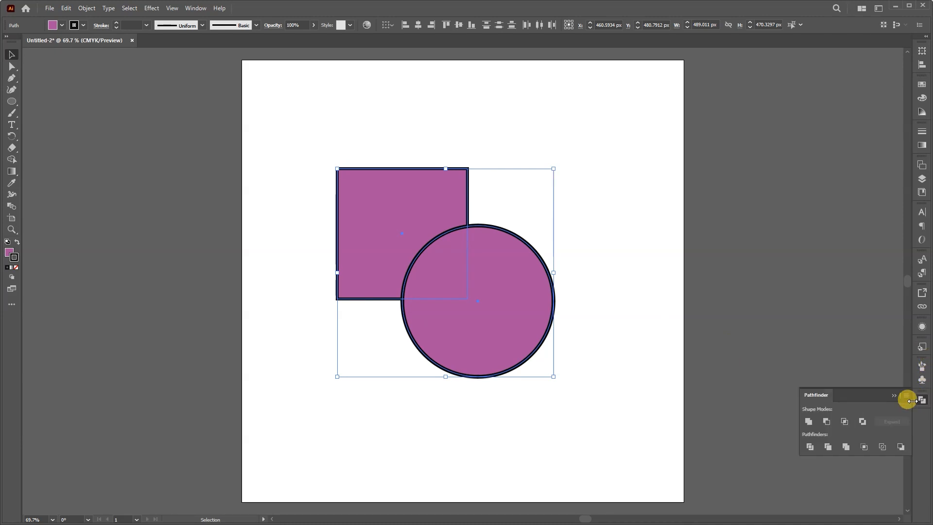
left_click(827, 421)
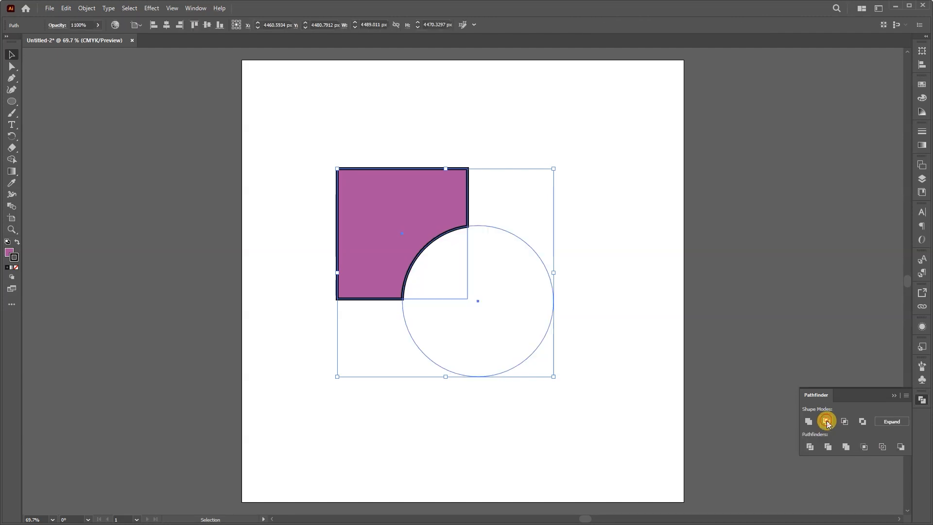
left_click(730, 408)
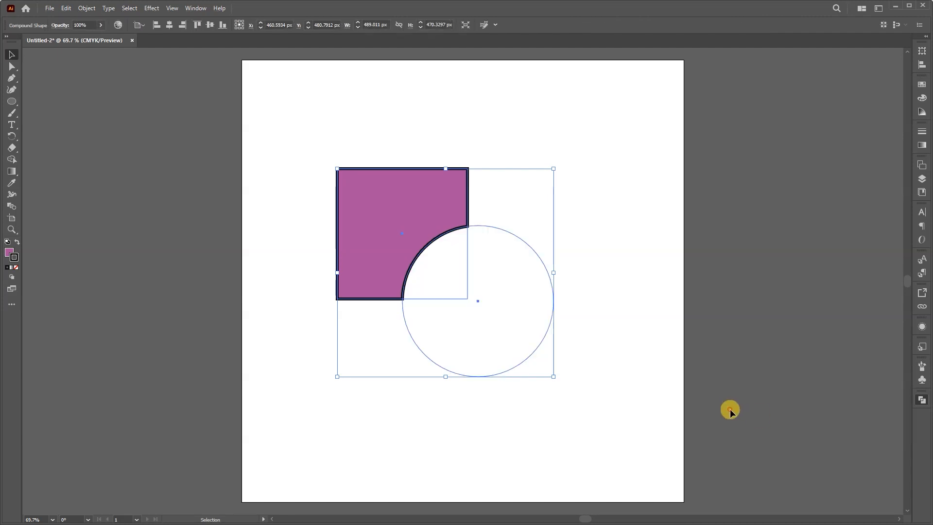
Move the subtracted circle up and left inside the isolated compound shape, and leave isolation mode
double_click(466, 333)
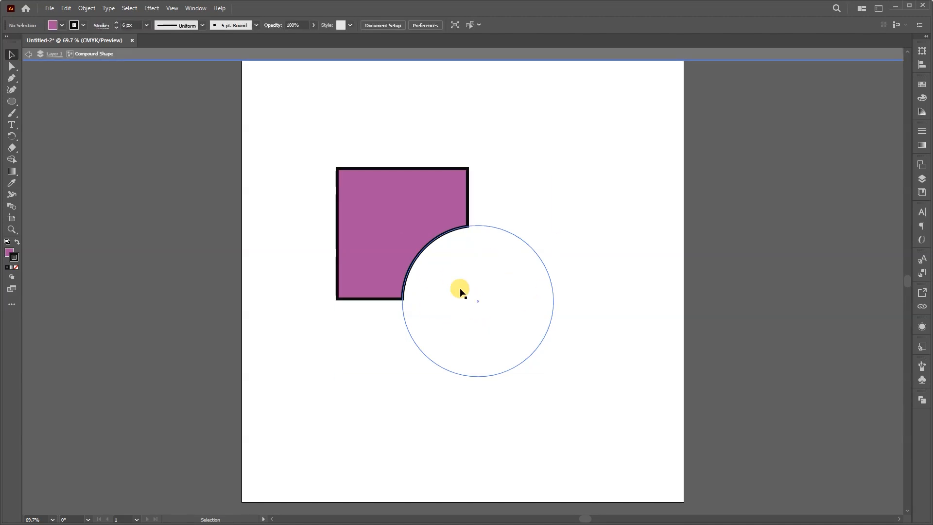
left_click_drag(454, 331, 445, 305)
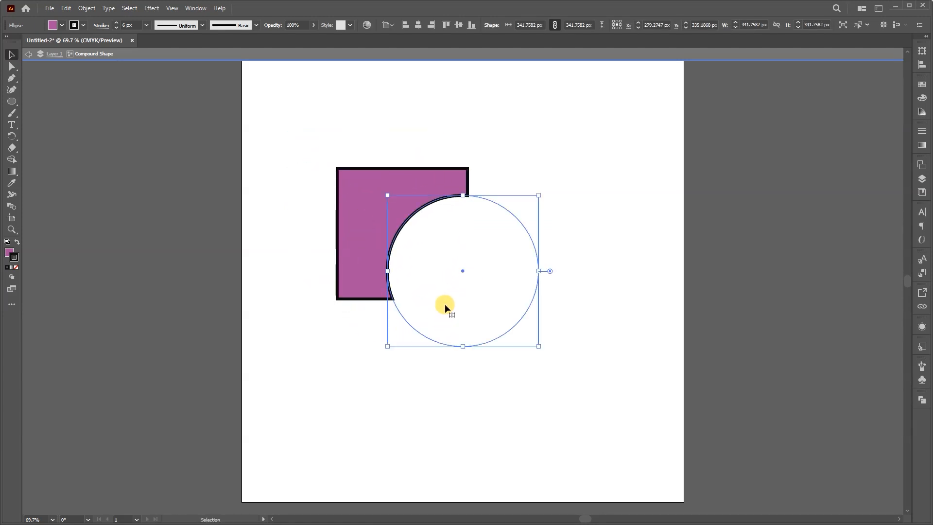
double_click(596, 254)
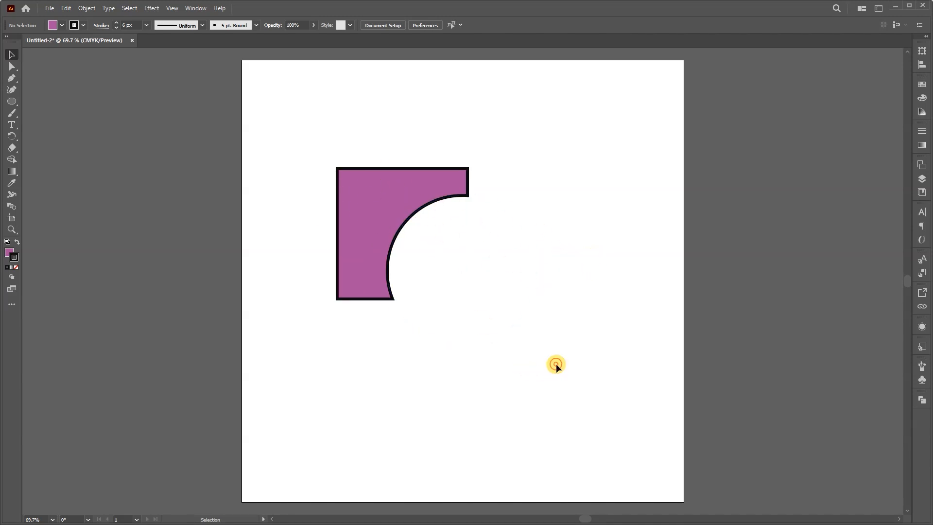
Delete the compound shape and build a two-by-two grid of purple, black-outlined squares about 171 px wide
left_click_drag(622, 372, 237, 87)
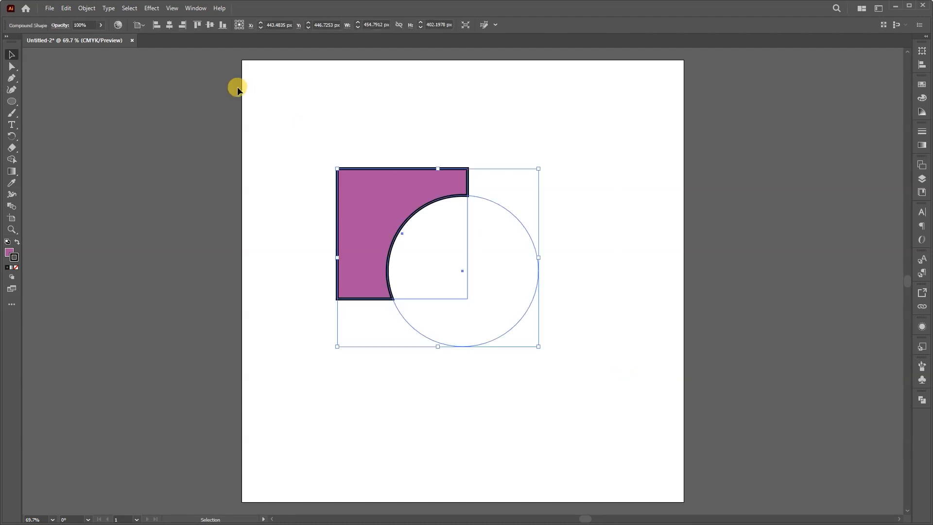
key("Delete")
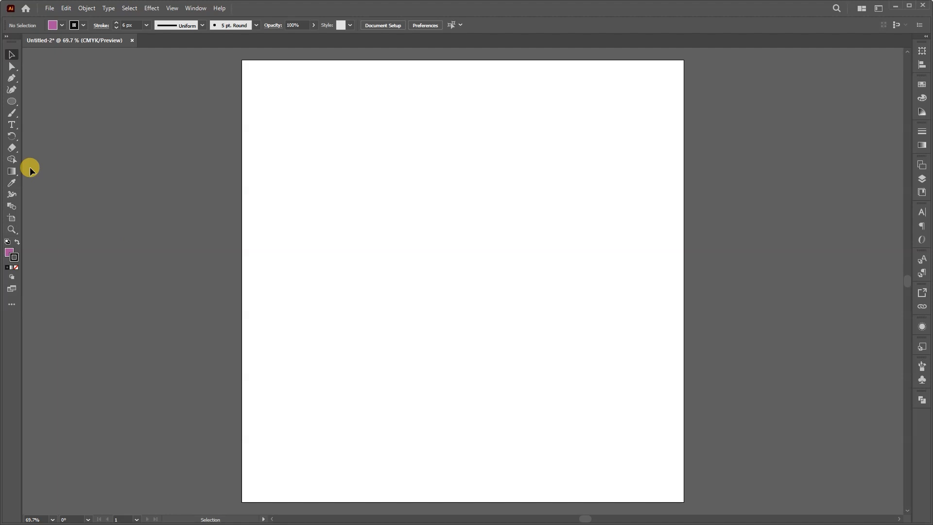
left_click_drag(16, 106, 43, 98)
left_click_drag(350, 144, 426, 220)
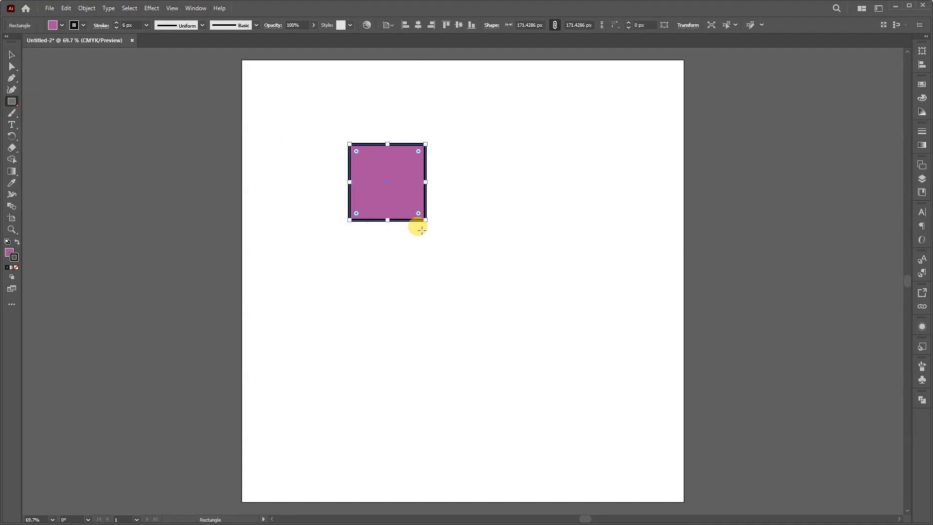
key("v")
left_click_drag(383, 197, 482, 197)
left_click(489, 262)
left_click_drag(490, 263, 401, 293)
left_click(410, 387)
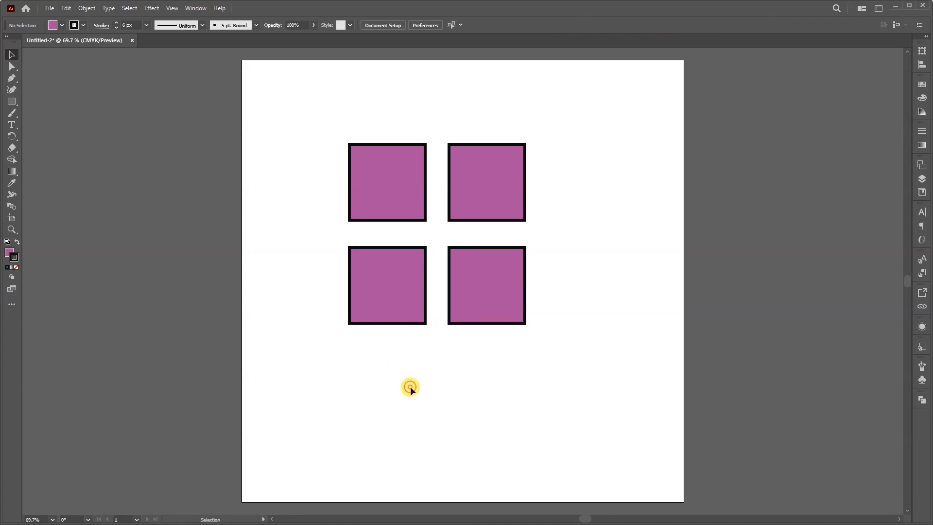
Draw a circle about 235 px wide below the four squares and fill it with green #50aa69
left_click(17, 105)
left_click_drag(17, 106, 73, 113)
left_click_drag(397, 356, 477, 417)
key("v")
left_click(539, 420)
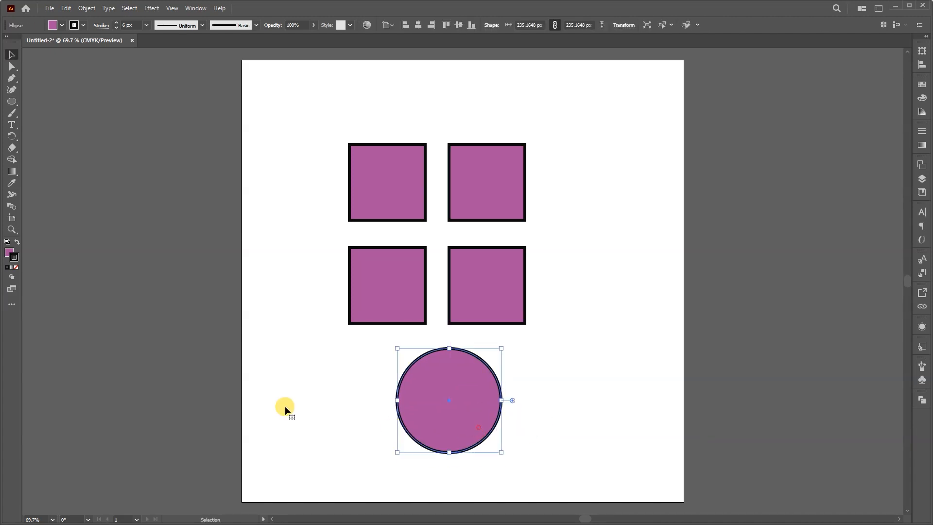
double_click(8, 252)
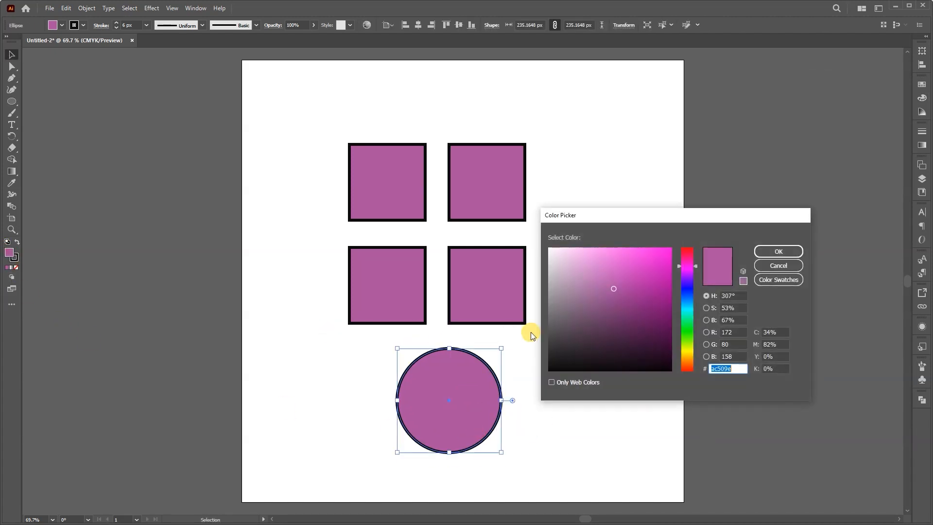
left_click_drag(688, 278, 687, 323)
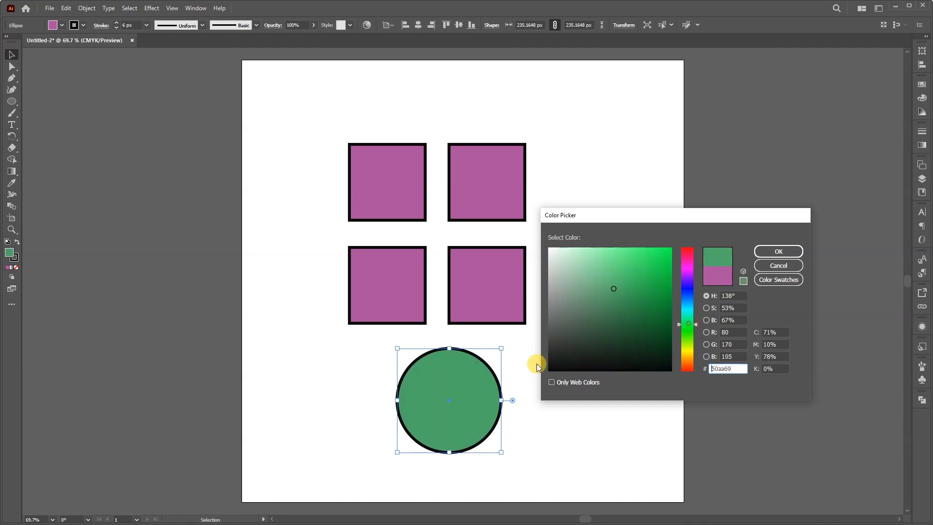
left_click(778, 252)
left_click(572, 433)
Move the green circle over the centre of the four squares and try Minus Front on all five ungrouped shapes
left_click_drag(437, 413, 421, 247)
left_click(562, 330)
left_click_drag(604, 376, 324, 124)
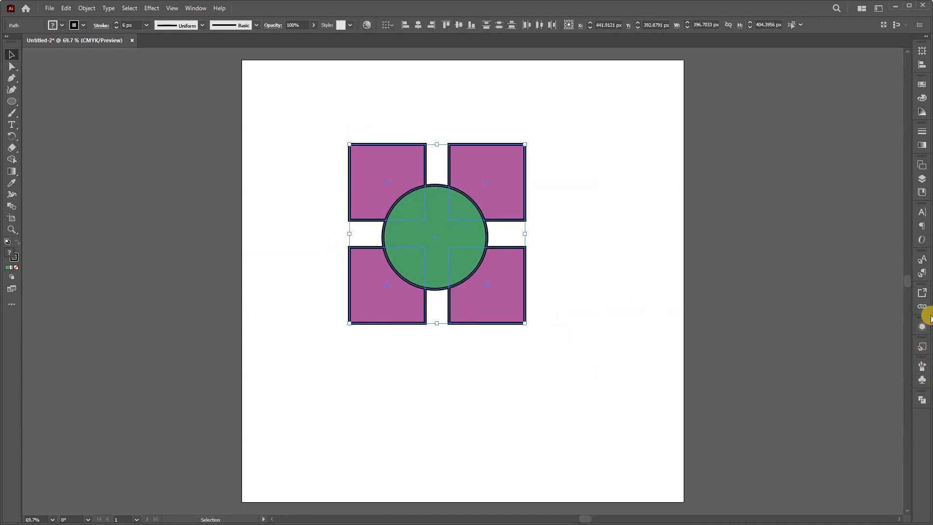
left_click(922, 400)
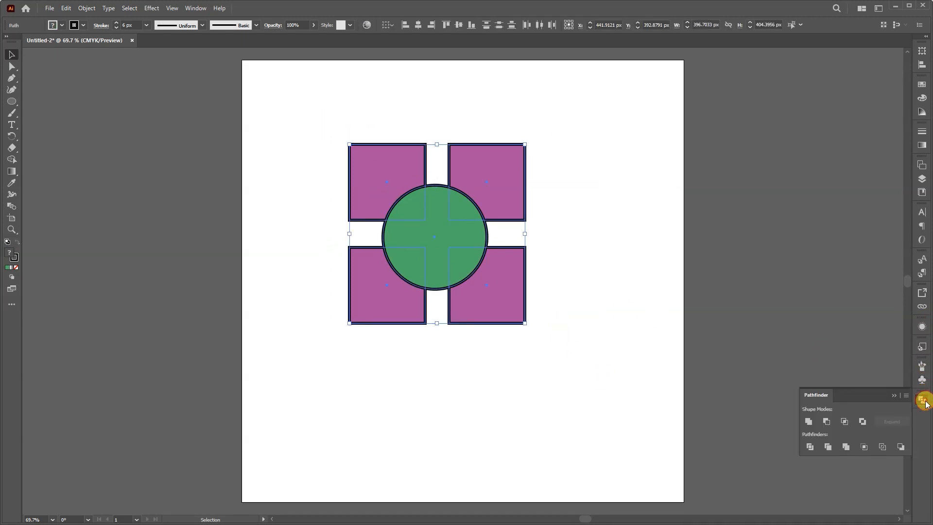
left_click(828, 423)
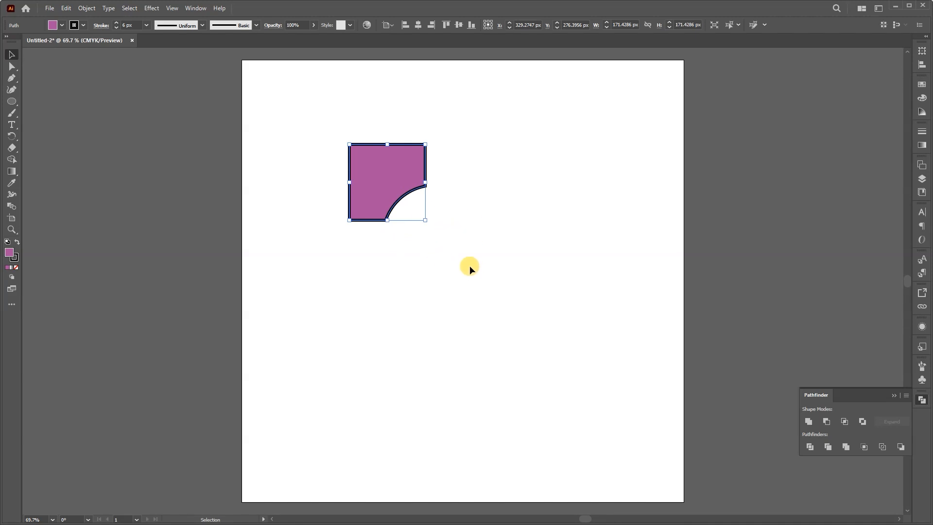
left_click(553, 336)
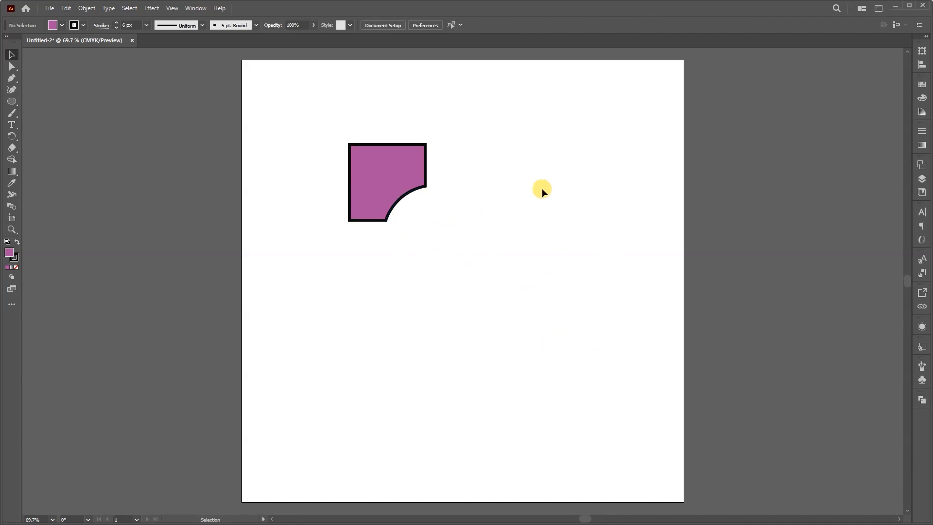
key("ctrl+z")
key("ctrl+z")
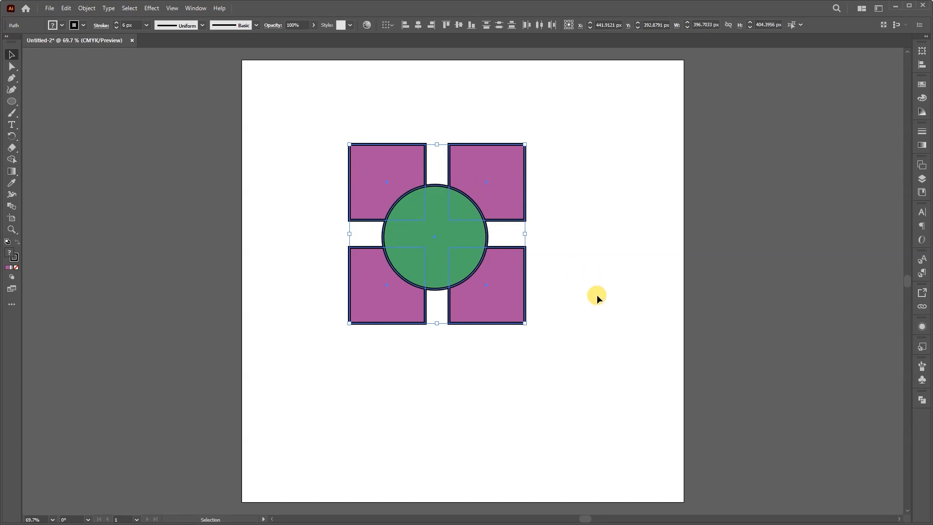
Try Minus Front as an editable compound shape on the four ungrouped squares and the circle
left_click(596, 296)
left_click_drag(614, 349, 316, 120)
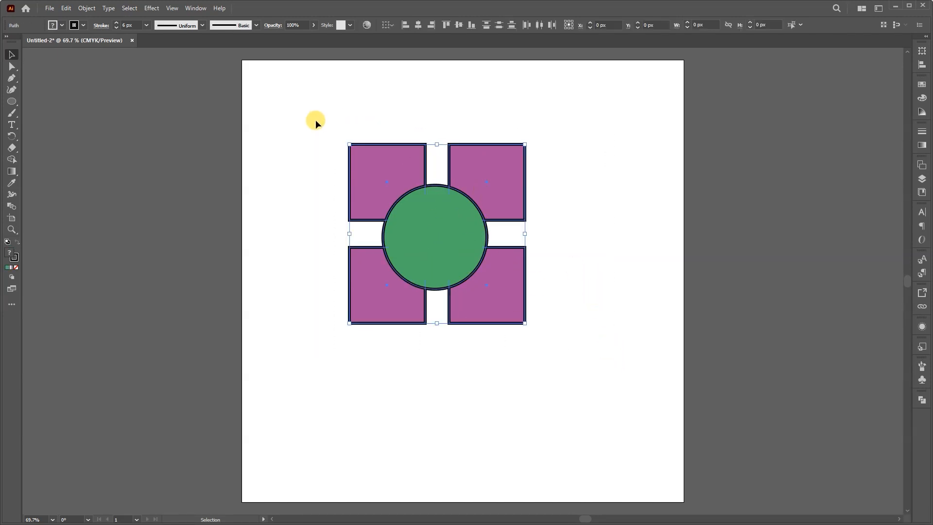
left_click(922, 346)
left_click(923, 399)
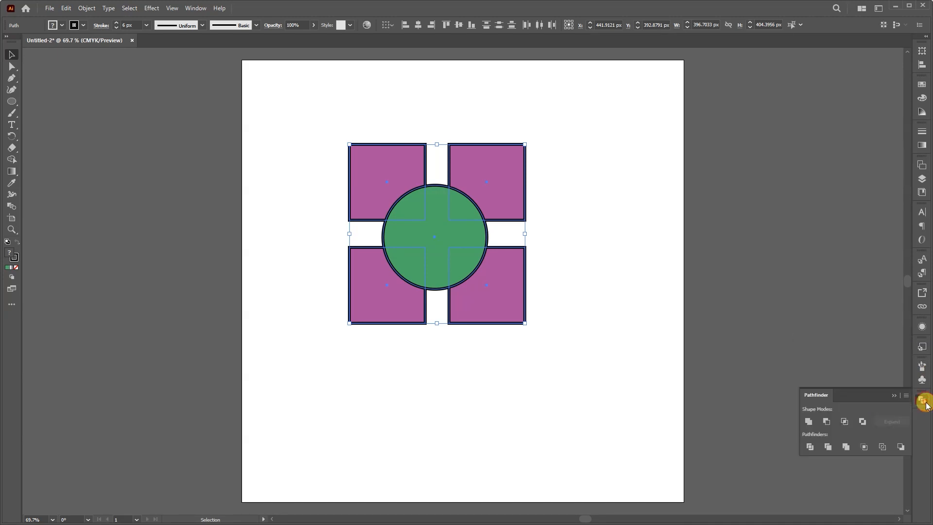
left_click(826, 421)
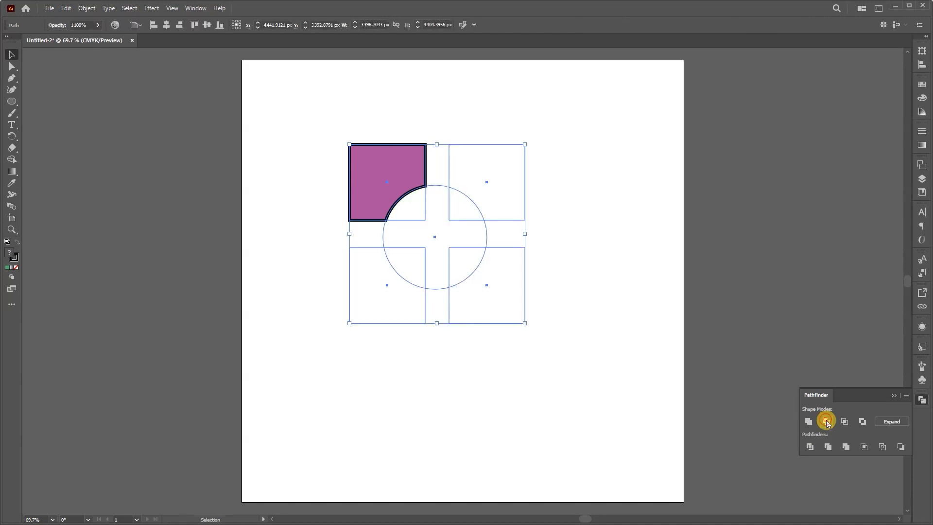
left_click(602, 311)
key("ctrl+z")
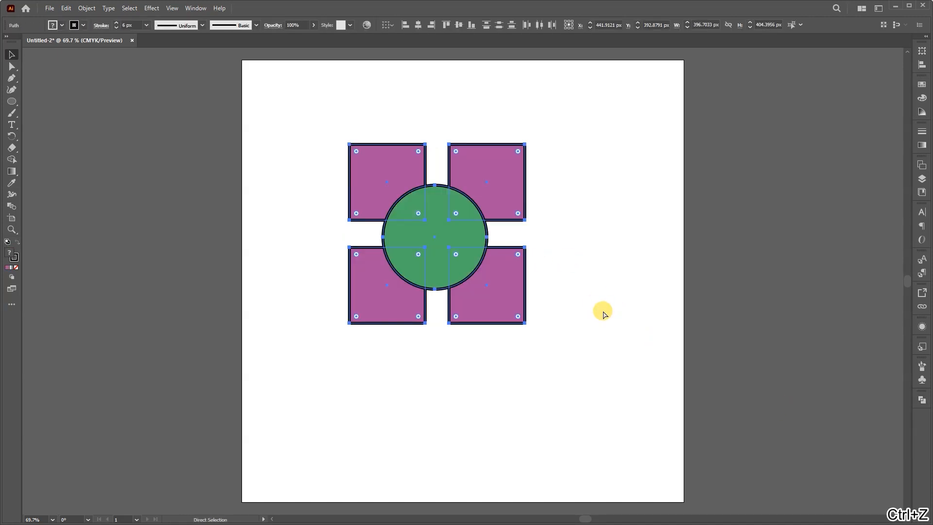
Move the circle away to the artboard's right edge and group the four squares
left_click(611, 321)
left_click_drag(416, 268, 632, 273)
left_click_drag(289, 119, 555, 346)
key("ctrl+g")
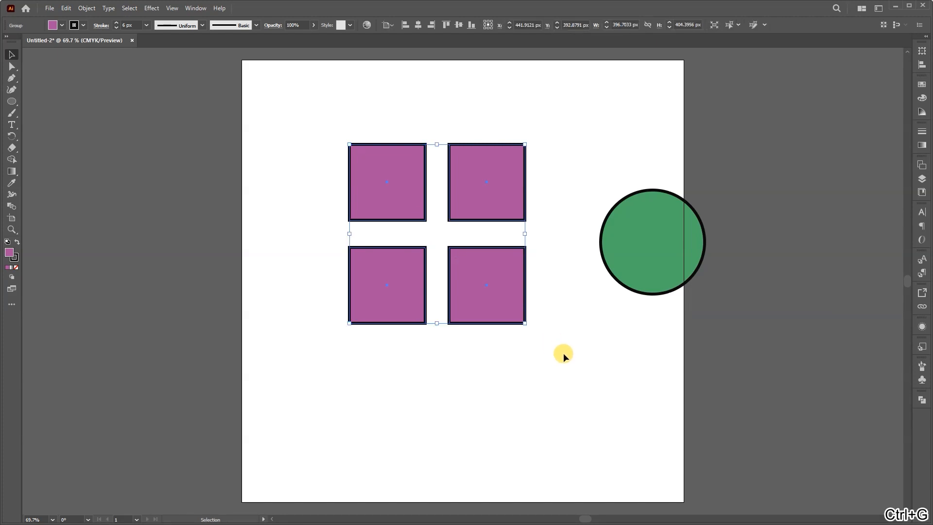
Move the green circle back over the grouped squares' centre and subtract it from the group with Minus Front
left_click(596, 330)
left_click_drag(629, 262, 410, 255)
left_click(587, 290)
left_click_drag(625, 370, 328, 123)
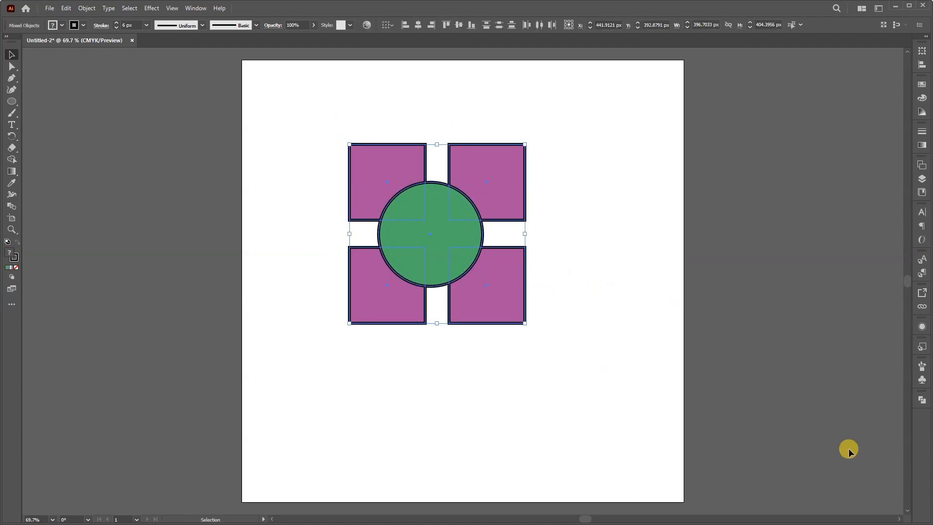
left_click(923, 399)
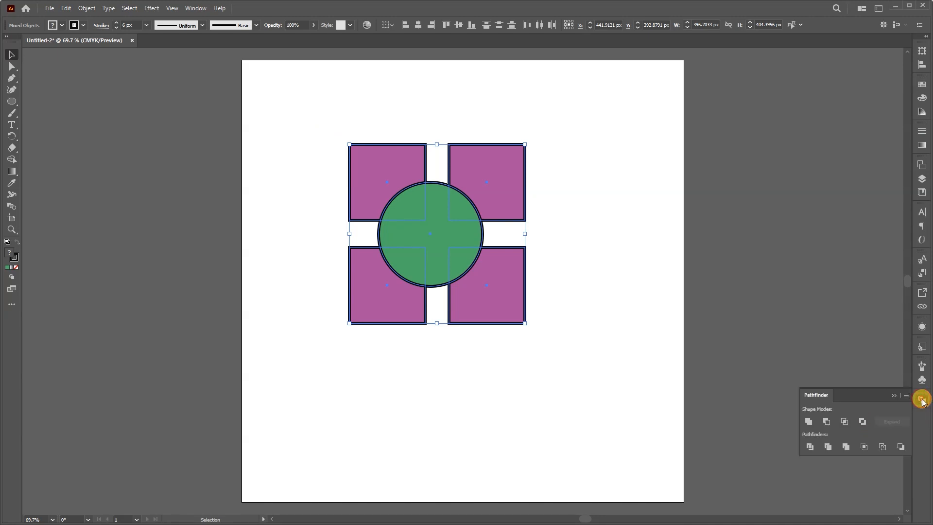
left_click(827, 421)
left_click(651, 406)
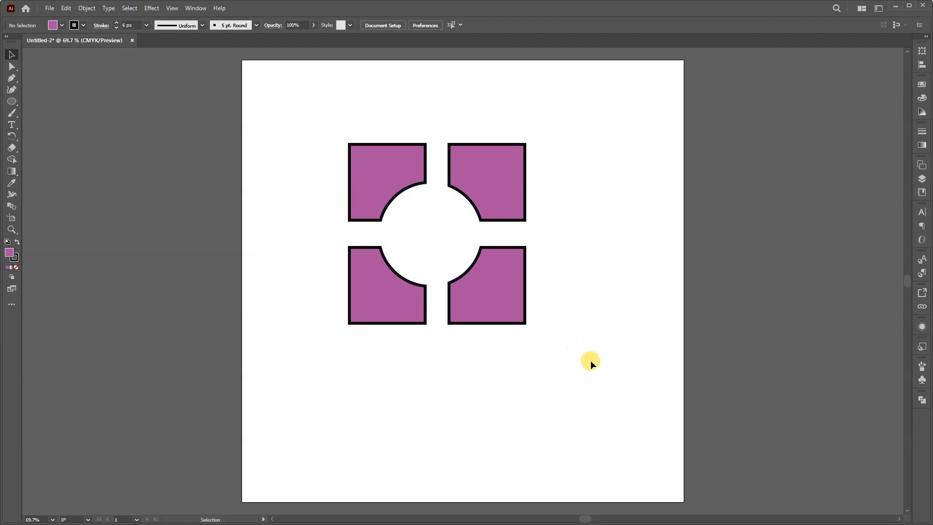
Delete the cut squares and draw a purple circle about 214 px wide near the artboard's centre
left_click_drag(594, 369, 323, 110)
key("Delete")
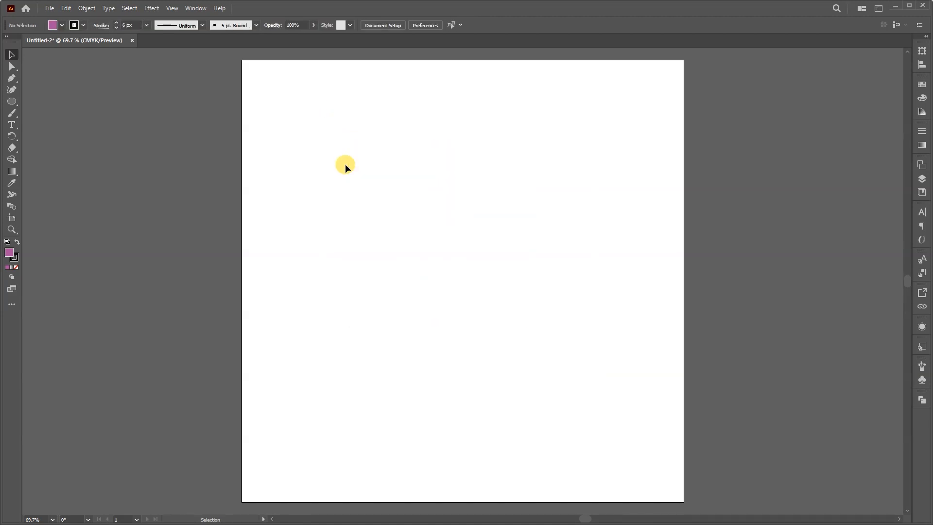
left_click(13, 103)
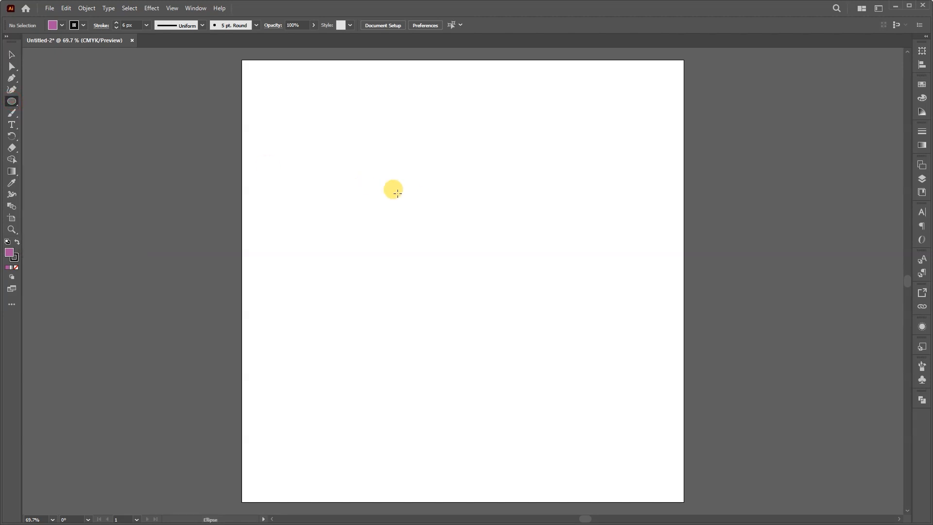
left_click_drag(363, 183, 457, 278)
key("v")
left_click(429, 319)
left_click(428, 261)
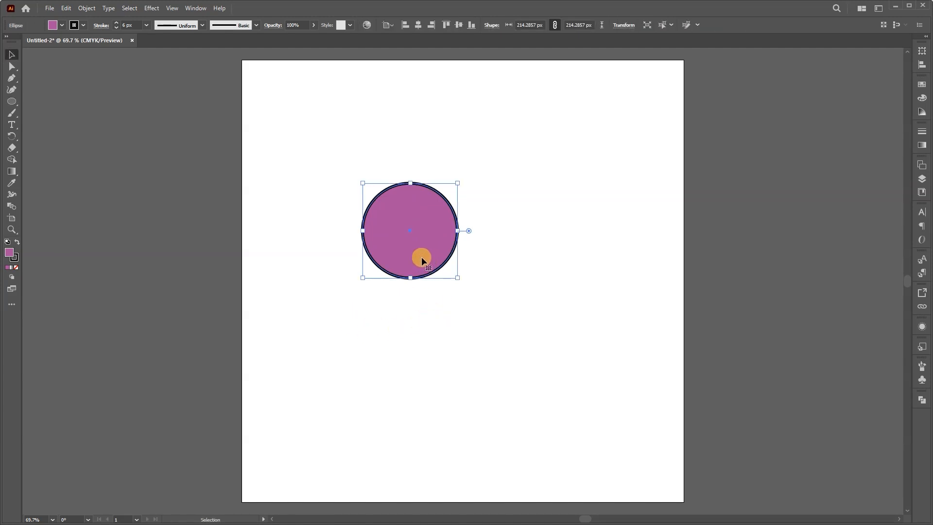
Make the single circle a Pathfinder compound shape
left_click(923, 402)
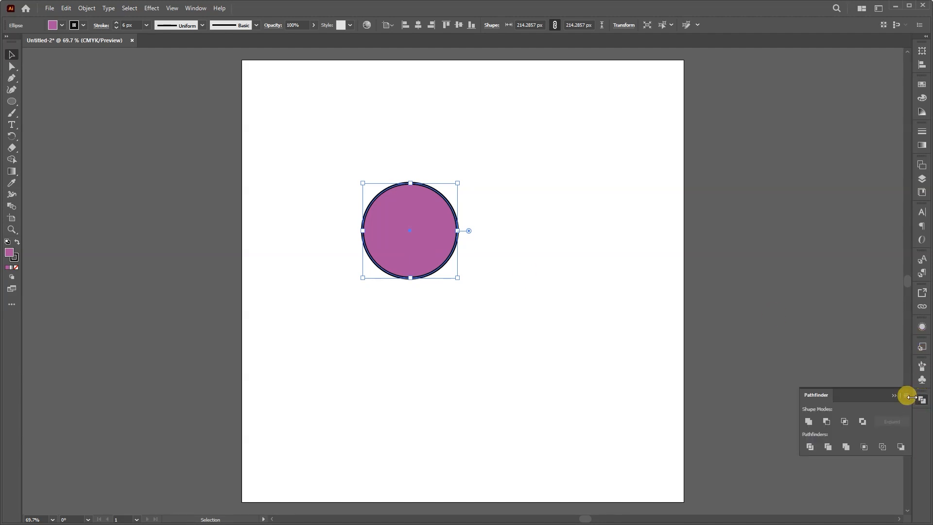
left_click(907, 396)
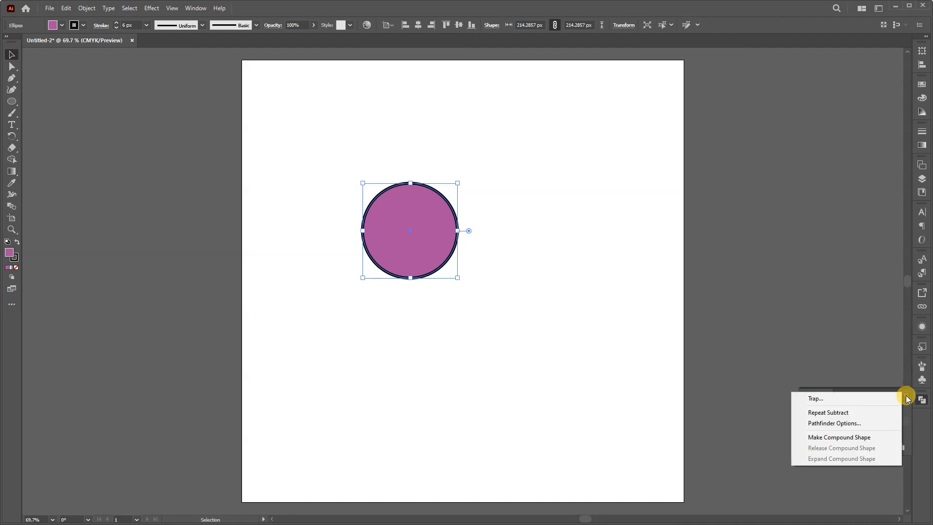
left_click(829, 437)
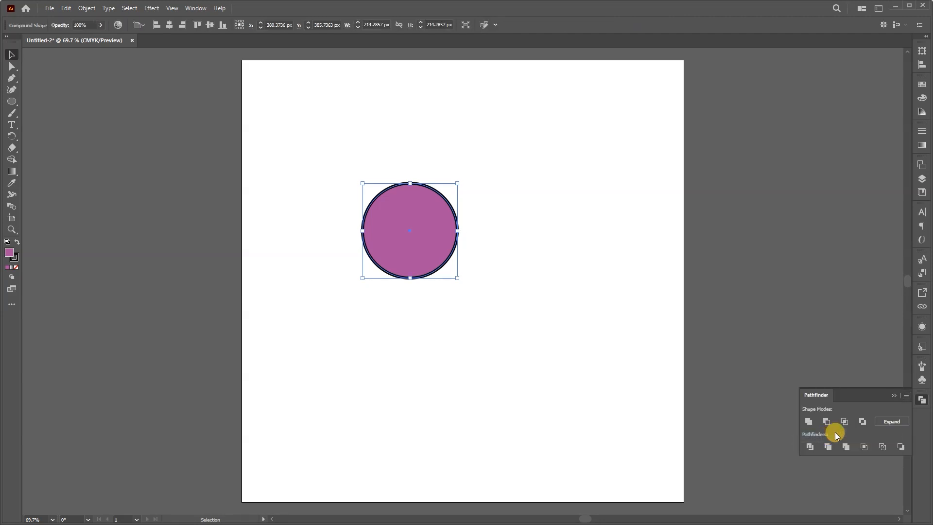
Isolate the compound shape, draw a second circle about 193 px wide in it, and place it overlapping the first circle's upper left
double_click(436, 238)
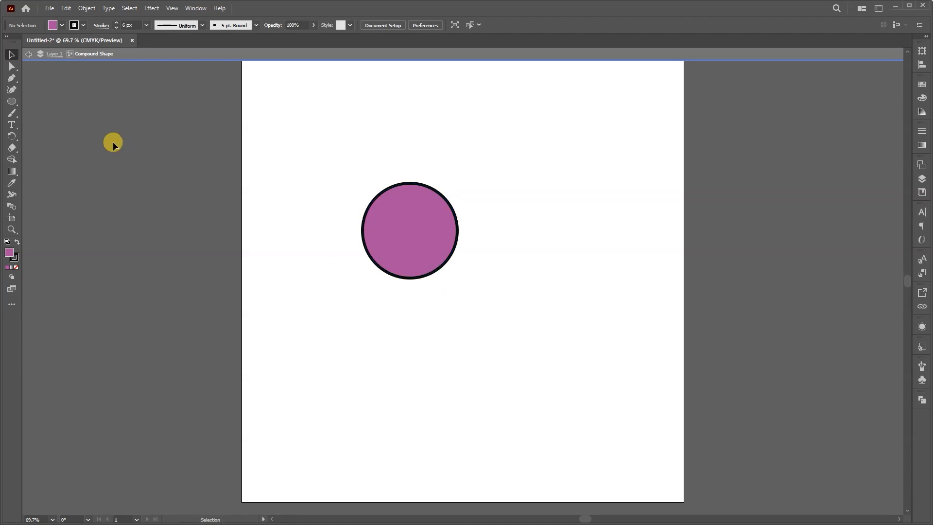
left_click(13, 103)
left_click_drag(418, 234, 500, 307)
key("v")
left_click(516, 219)
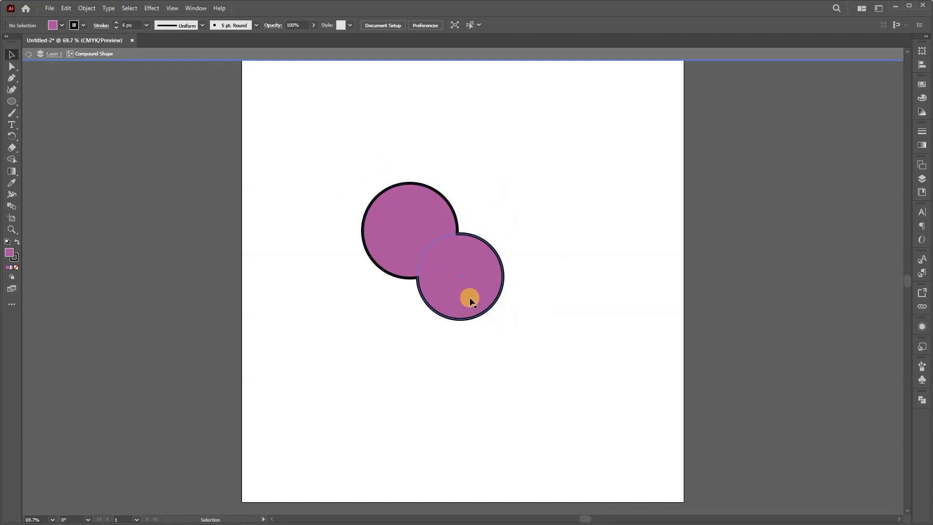
left_click_drag(469, 297, 368, 209)
Add a third circle about 176 px wide above right of the first, and move the second circle to the first's right side
left_click(12, 101)
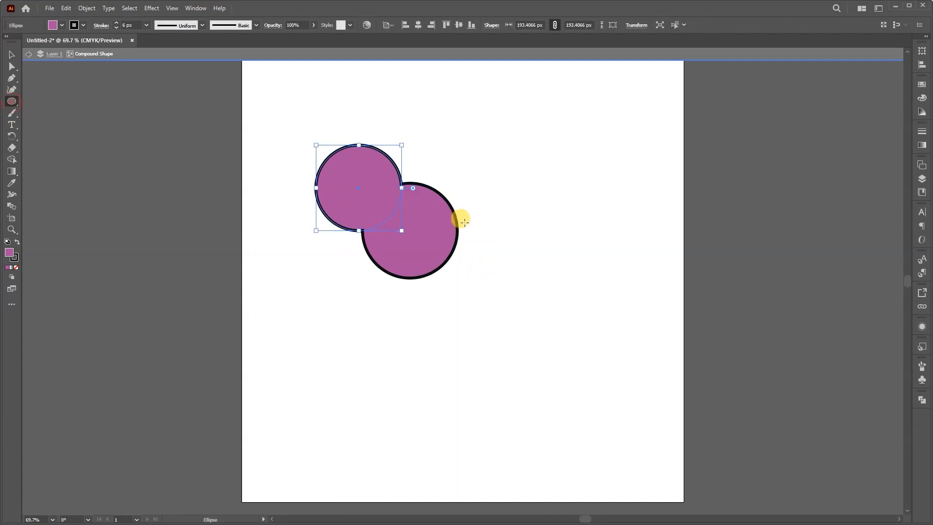
left_click_drag(425, 224, 501, 299)
key("v")
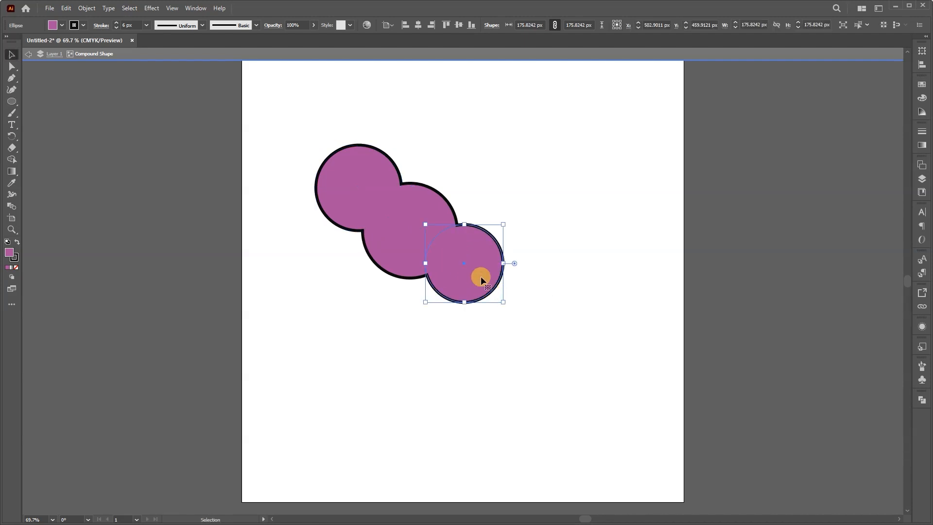
left_click_drag(471, 270, 464, 188)
left_click_drag(375, 183, 484, 233)
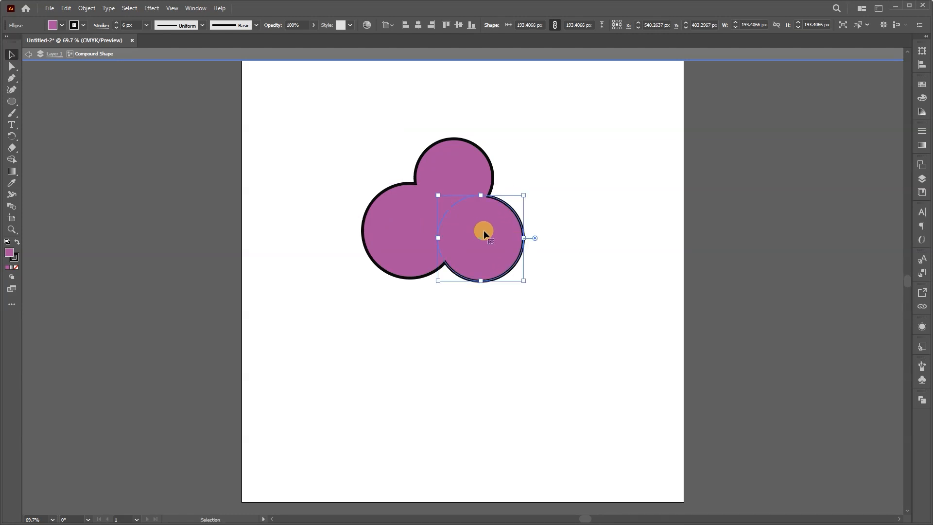
Leave isolation mode and reposition the whole three-circle compound shape, shifting it slightly down and right
left_click(582, 293)
left_click_drag(451, 245, 512, 271)
left_click(538, 349)
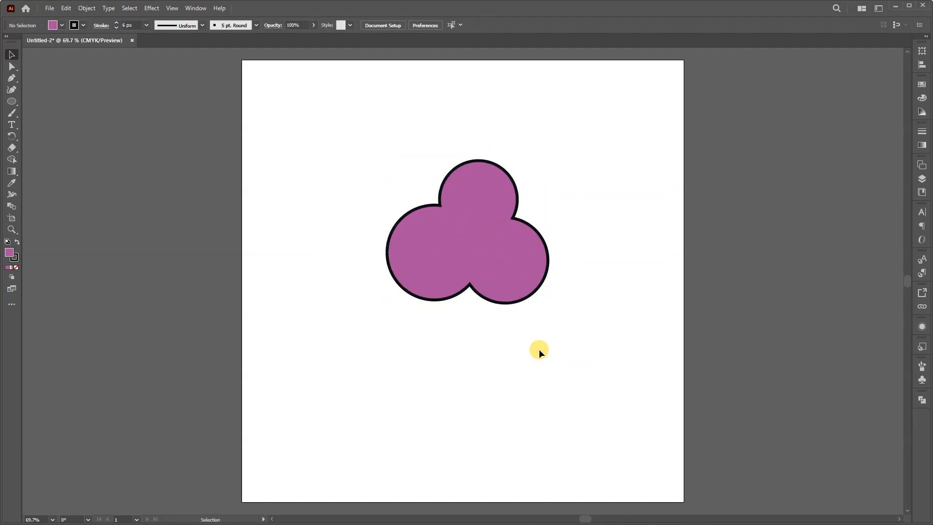
left_click_drag(503, 263, 502, 288)
Expand the three-circle compound shape into a plain path
left_click_drag(561, 340, 397, 208)
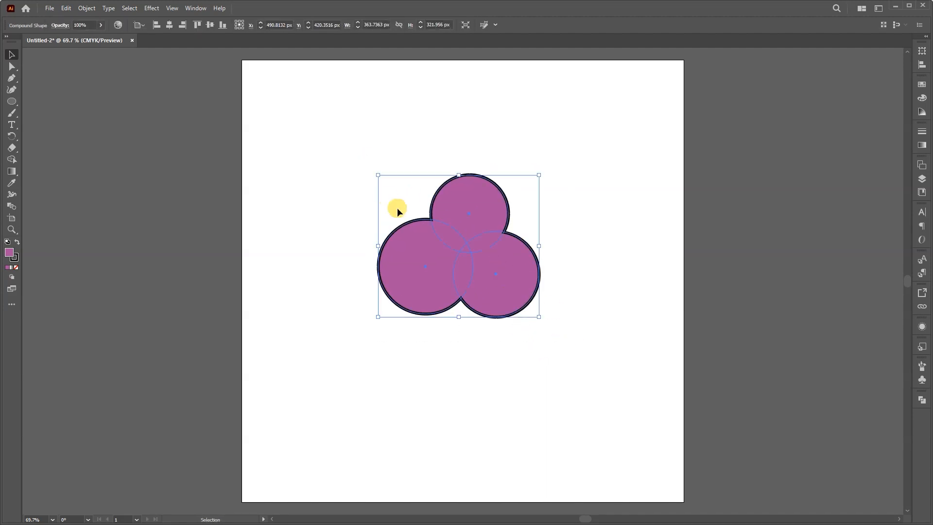
right_click(403, 250)
left_click(590, 325)
left_click_drag(591, 325, 402, 209)
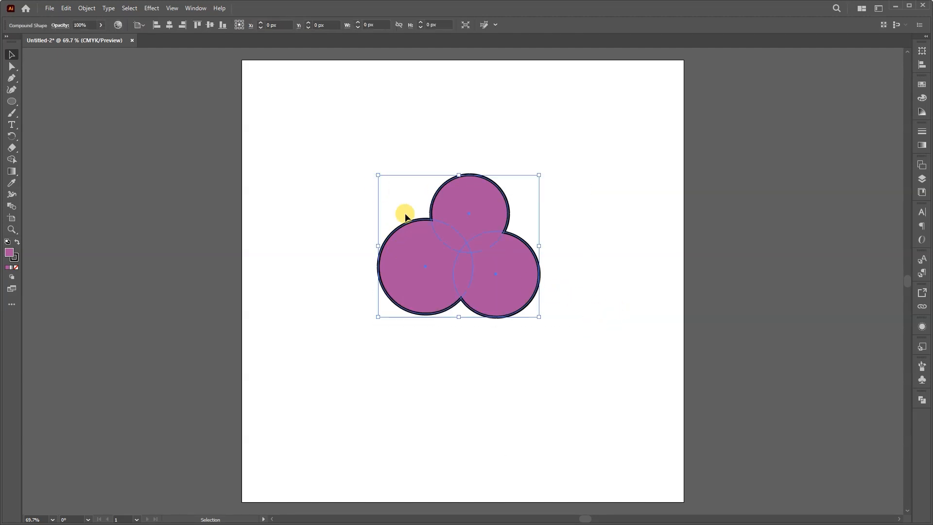
left_click(922, 399)
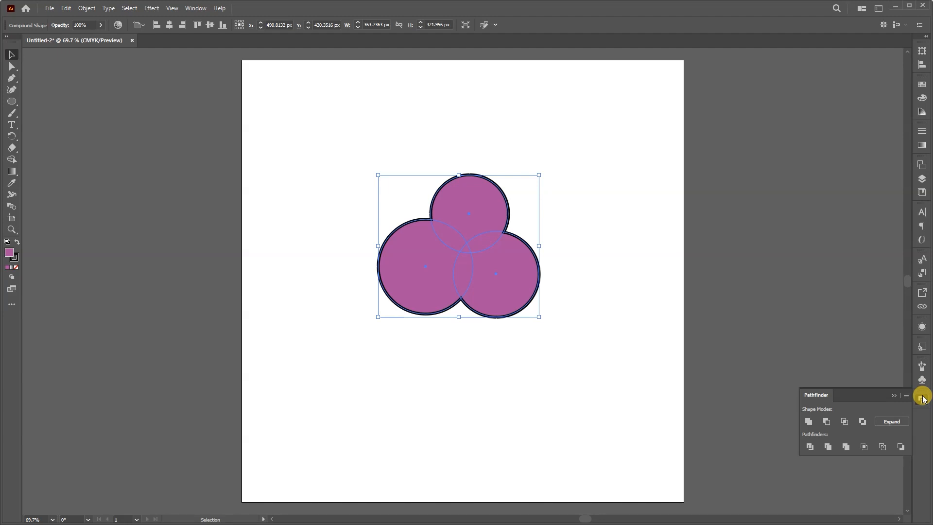
left_click(893, 423)
left_click(600, 377)
Reposition the expanded path, show its anchor points, and undo the moves and the expansion
left_click_drag(461, 270, 438, 277)
left_click_drag(495, 314, 506, 302)
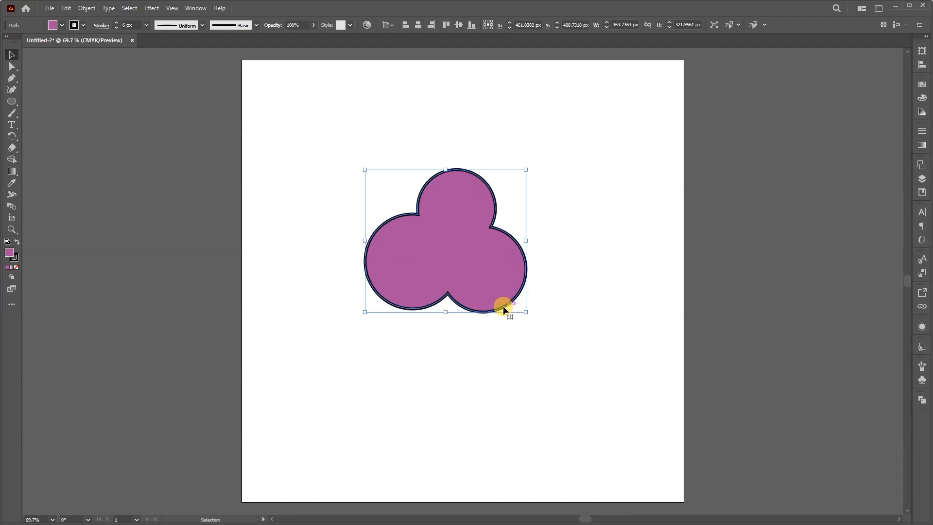
left_click_drag(501, 309, 504, 324)
key("a")
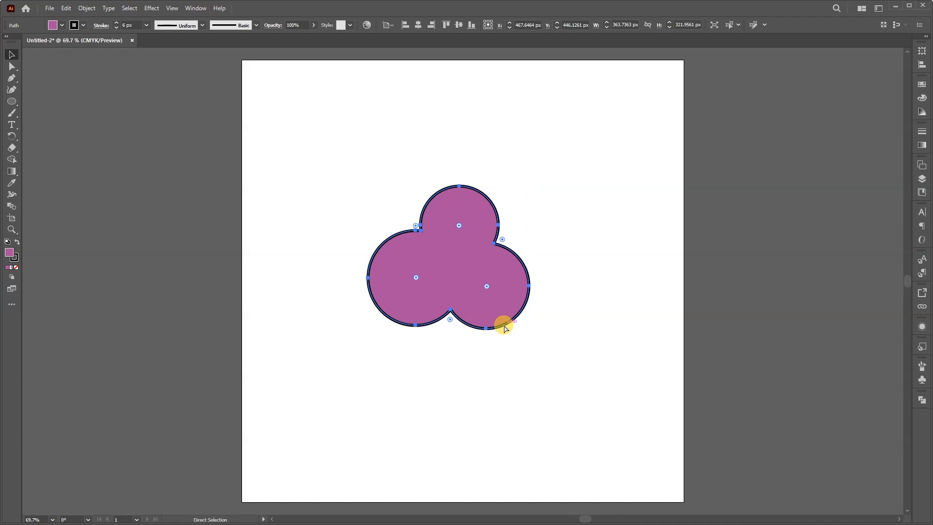
key("ctrl+z")
key("ctrl+z")
key("ctrl+z")
Shift the compound shape slightly down, isolate it, and move its lower-right circle to the upper left of the cluster
key("v")
left_click(556, 357)
mouse_move(513, 310)
left_mouse_down()
mouse_move(502, 317)
mouse_move(513, 319)
left_mouse_up()
left_click(523, 340)
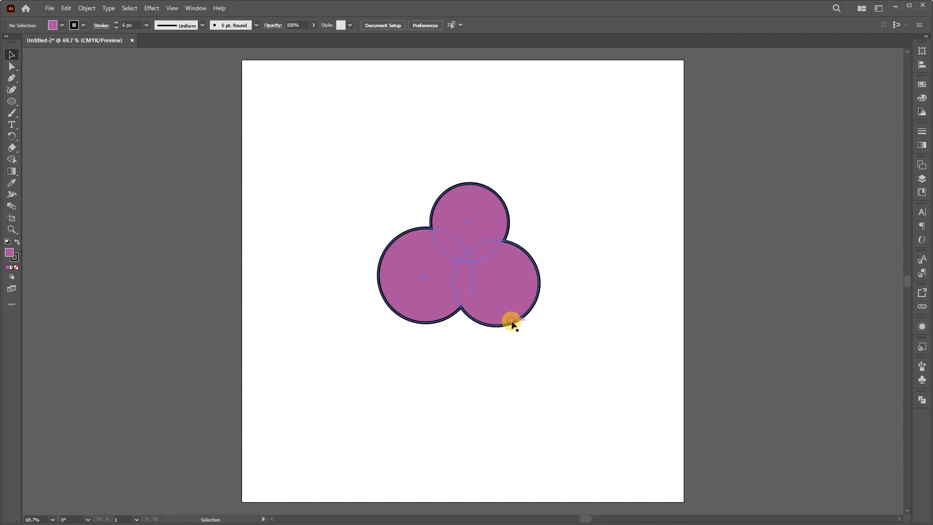
double_click(513, 322)
left_click_drag(514, 320, 421, 253)
left_click(520, 305)
mouse_move(381, 201)
left_mouse_down()
mouse_move(367, 192)
mouse_move(383, 199)
left_mouse_up()
Add a square about 207 px wide inside the compound shape, overlapping the cluster's upper right, and leave isolation mode
left_click_drag(12, 101, 39, 101)
left_click_drag(448, 275, 540, 367)
key("v")
left_click_drag(497, 343, 518, 207)
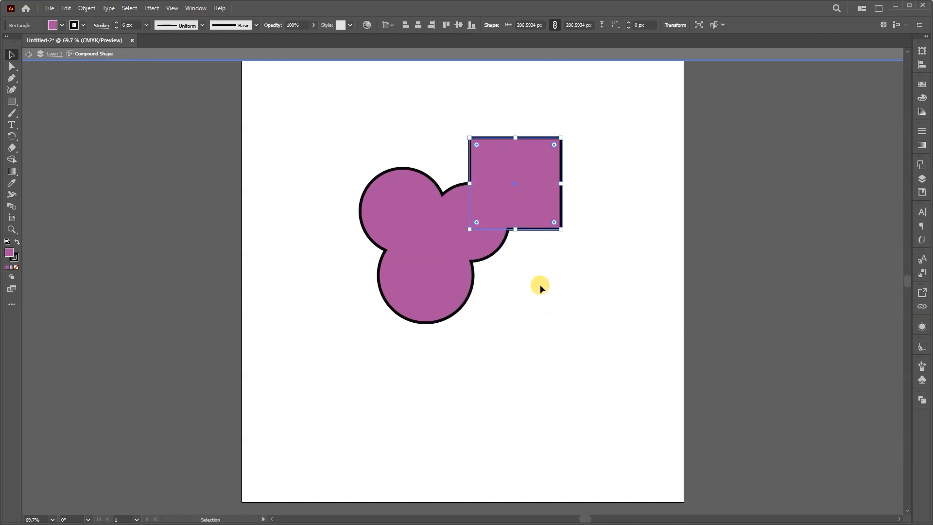
double_click(541, 285)
left_click(365, 193)
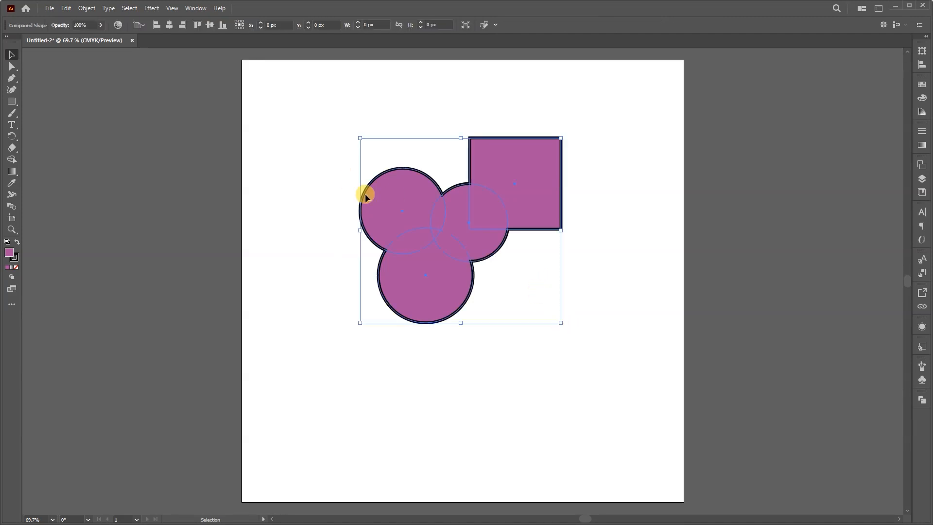
left_click(530, 358)
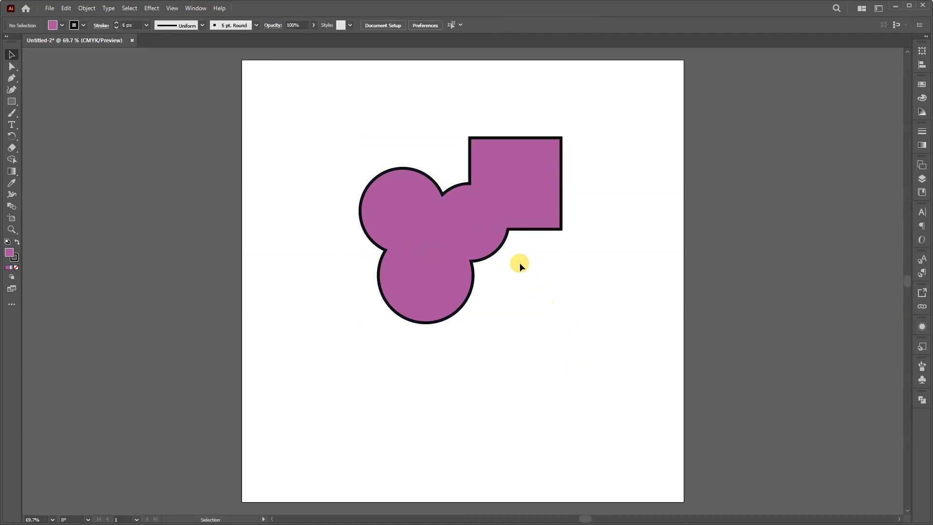